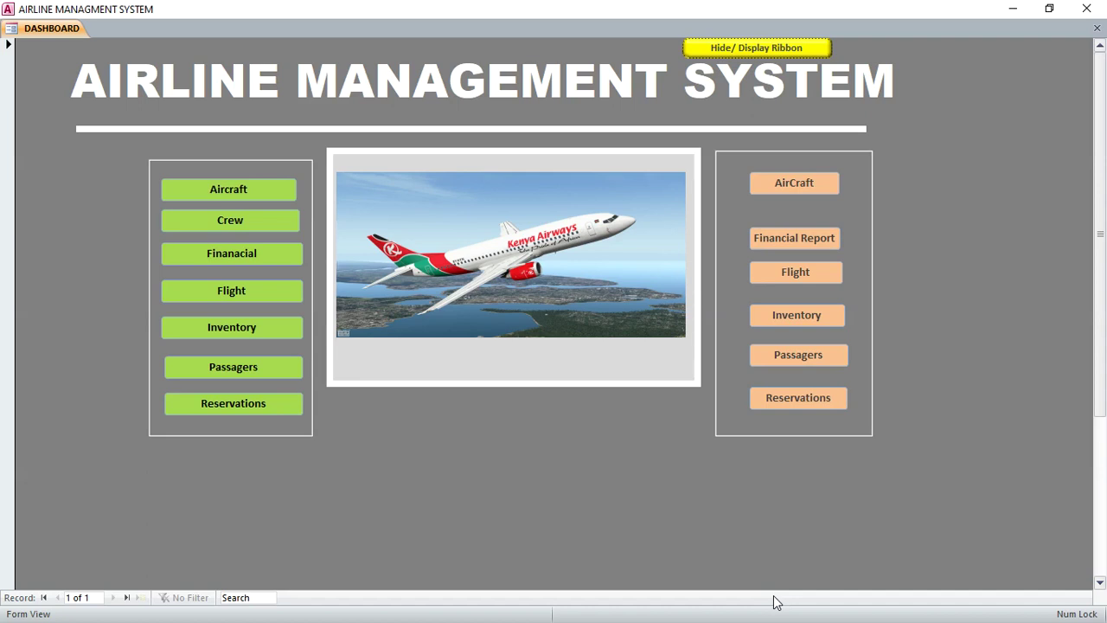
Step: In the Aircraft form, enter aircraft 100, type PASSAGER, registration BOIENG 2552, 500 seats
{"action": "left_click", "coordinate": [241, 189]}
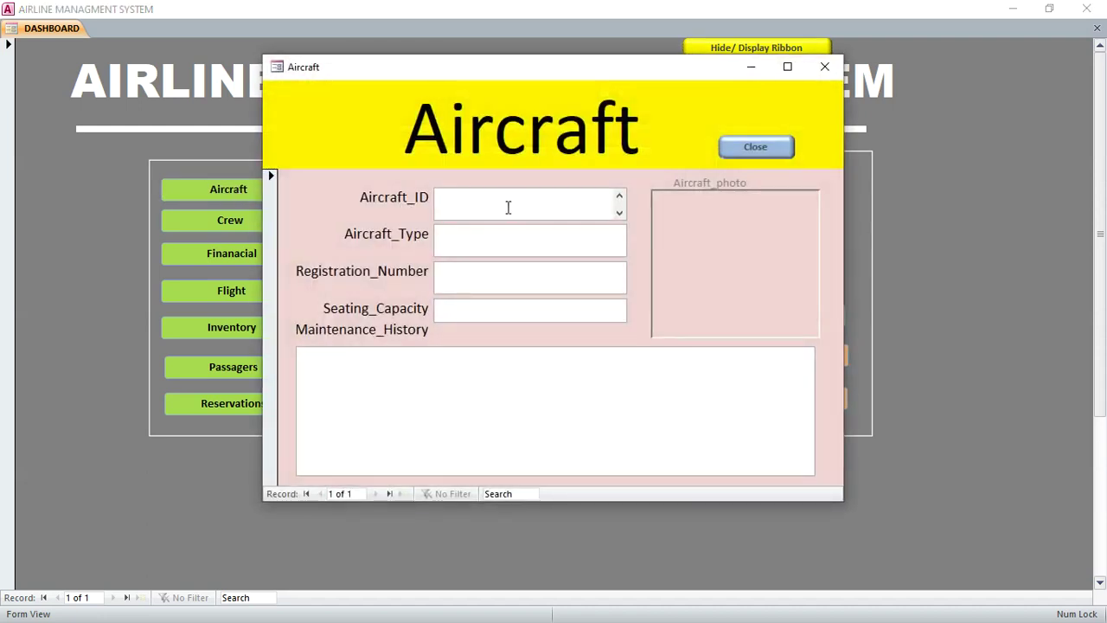
{"action": "key", "text": "Caps_Lock"}
{"action": "type", "text": "100"}
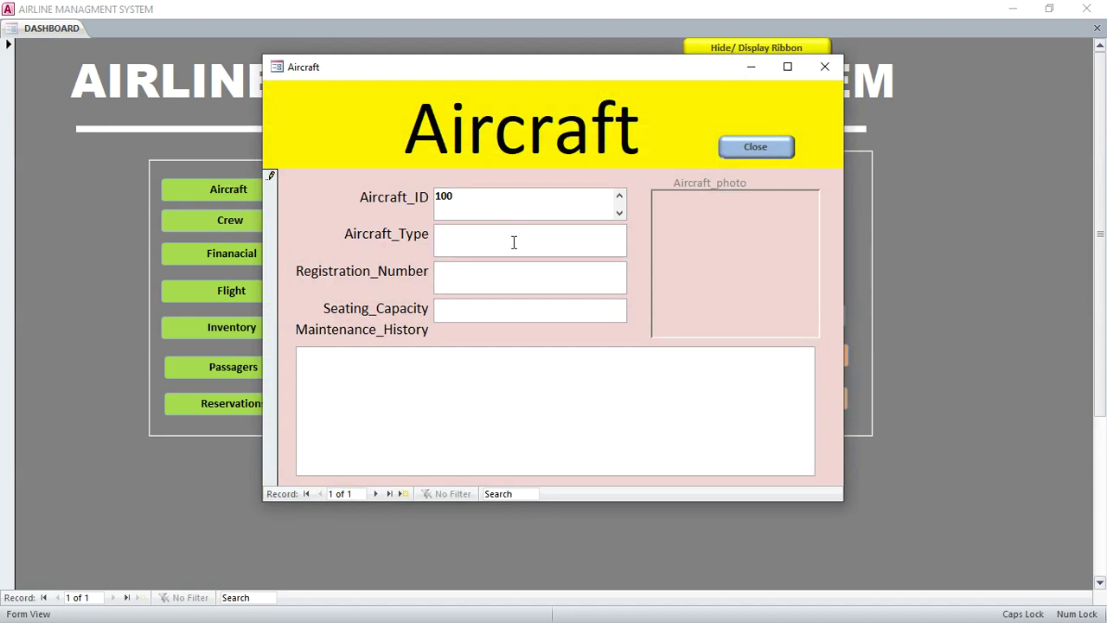
{"action": "left_click", "coordinate": [514, 244]}
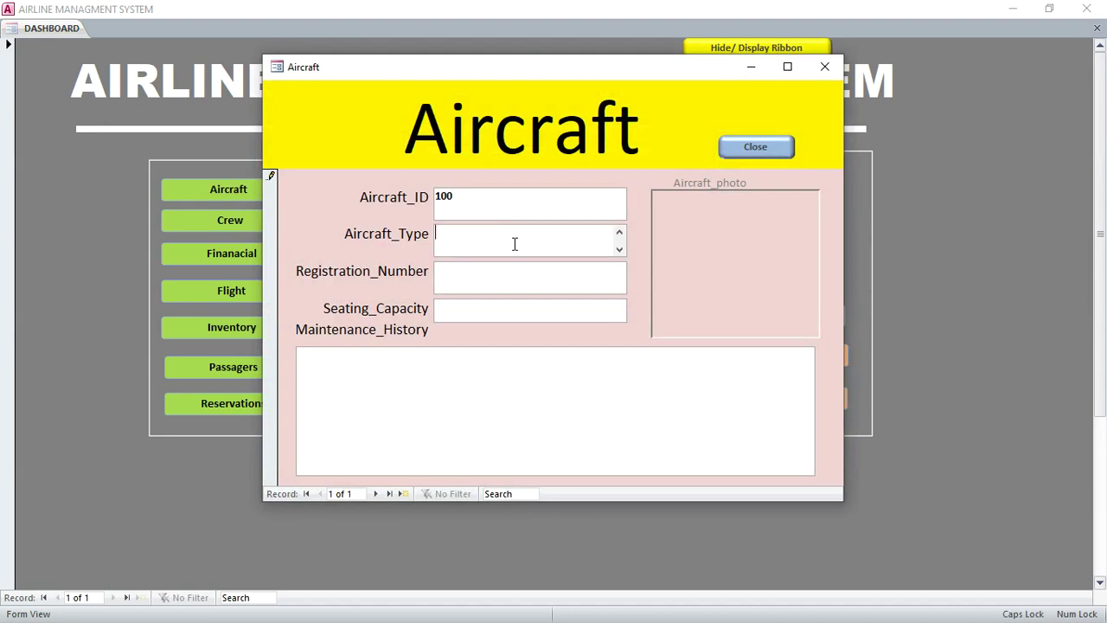
{"action": "type", "text": "PASSAGER"}
{"action": "left_click", "coordinate": [495, 279]}
{"action": "type", "text": "BOIENG"}
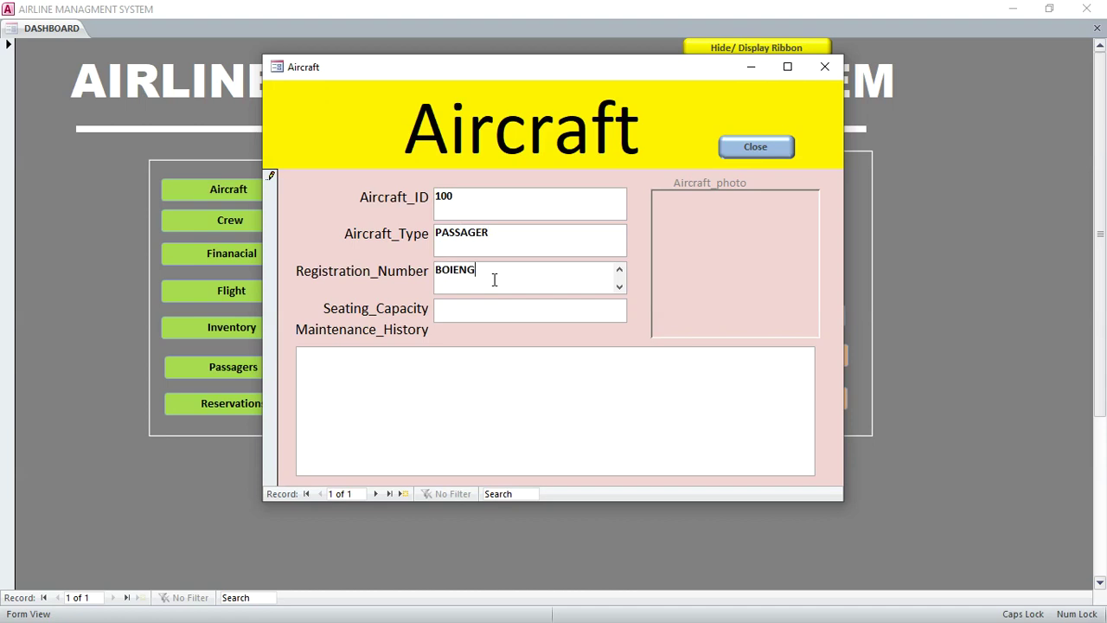
{"action": "type", "text": " 2552"}
{"action": "left_click", "coordinate": [491, 306]}
{"action": "type", "text": "500"}
Step: Add the maintenance history note 'It was maintaned on 12/04/2023'
{"action": "left_click", "coordinate": [454, 420]}
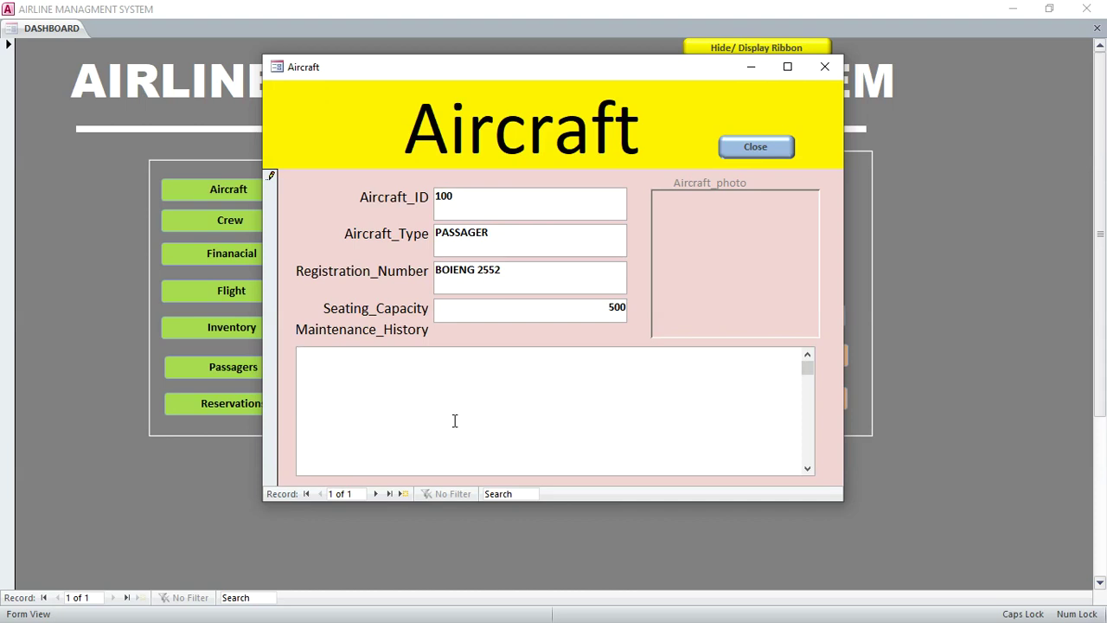
{"action": "type", "text": "I"}
{"action": "key", "text": "Caps_Lock"}
{"action": "type", "text": "t was maintaned "}
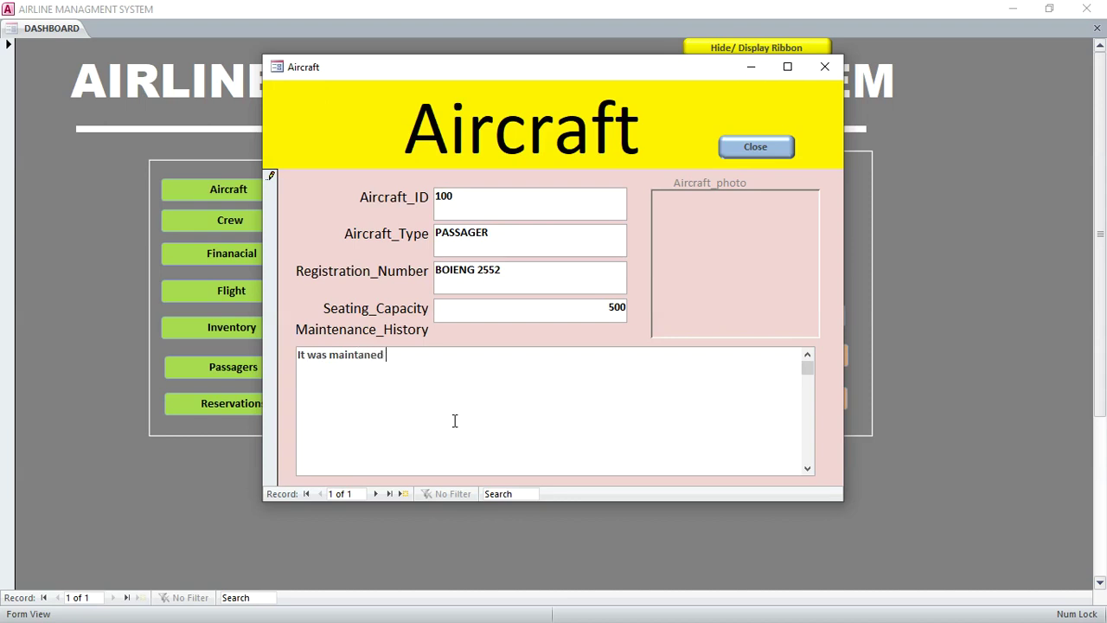
{"action": "type", "text": "on 12/04/2023"}
{"action": "double_click", "coordinate": [711, 245]}
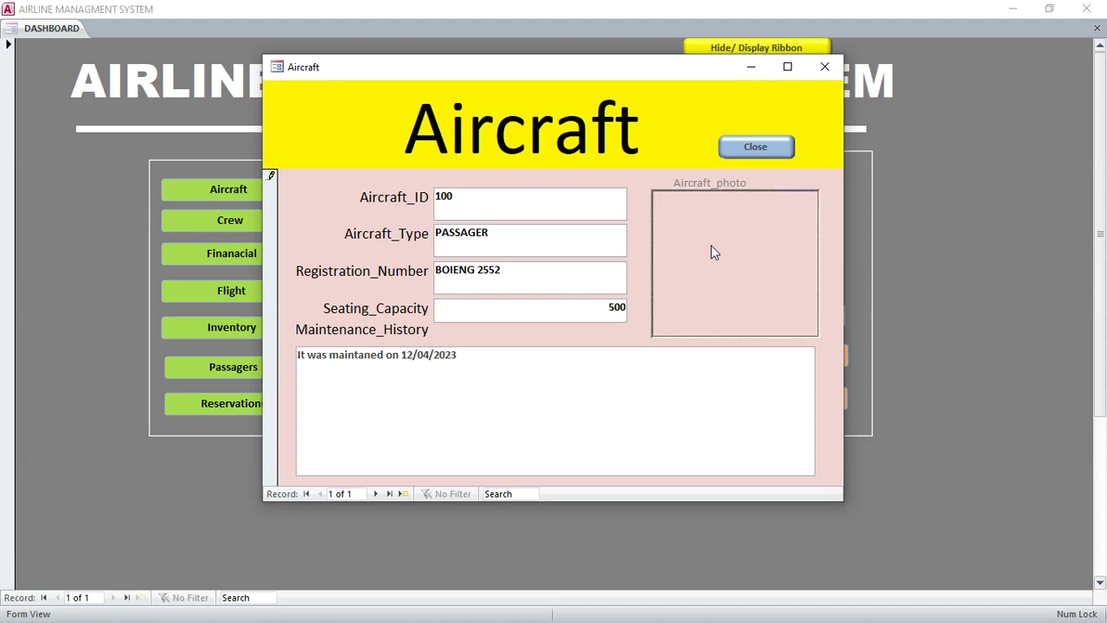
Step: Attach picture 1 from Pictures > KENYA AIRWAYS as the aircraft photo
{"action": "key", "text": "Return"}
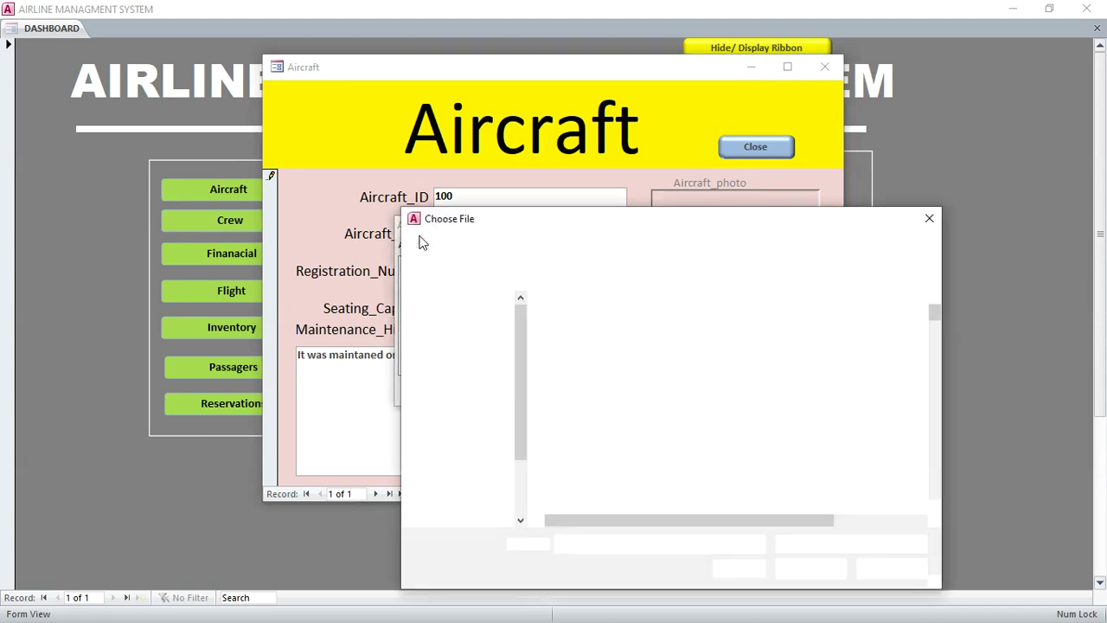
{"action": "left_click", "coordinate": [466, 450]}
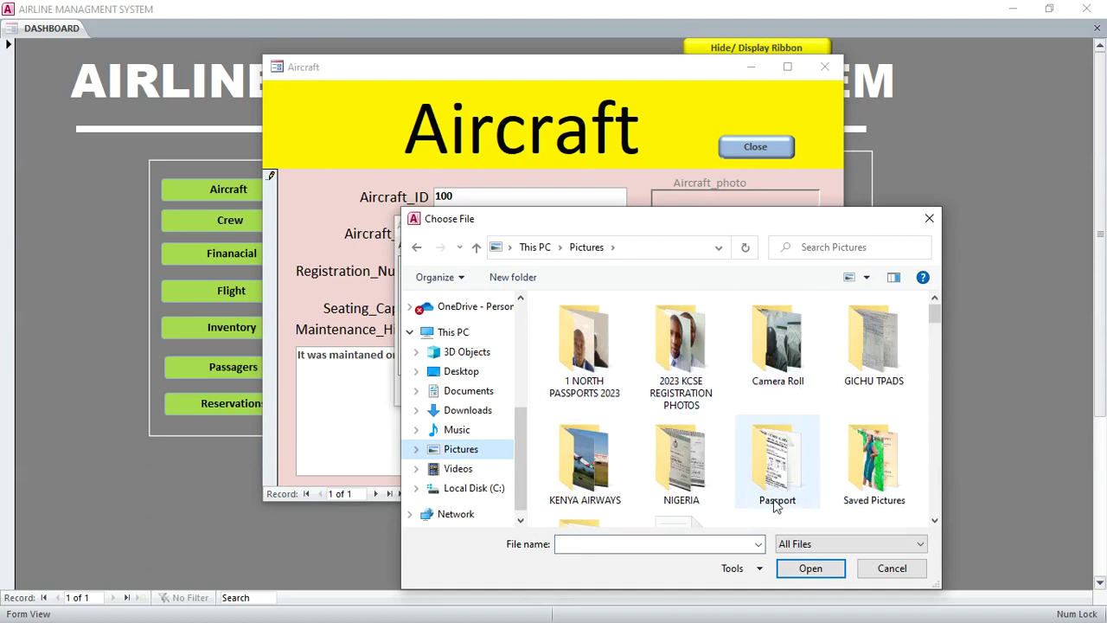
{"action": "double_click", "coordinate": [591, 465]}
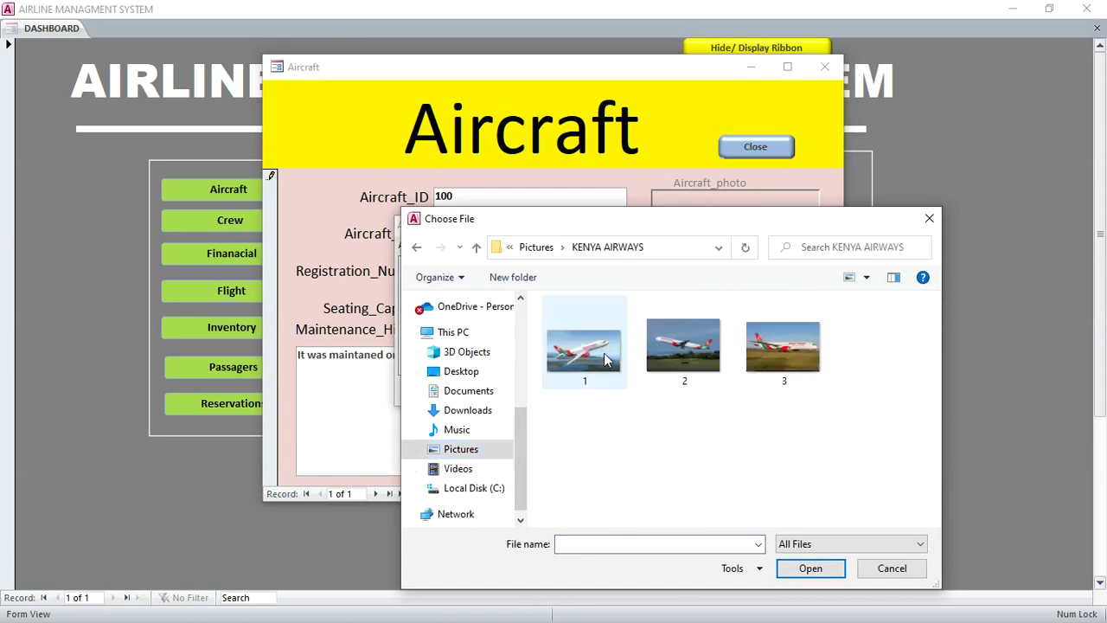
{"action": "double_click", "coordinate": [588, 348]}
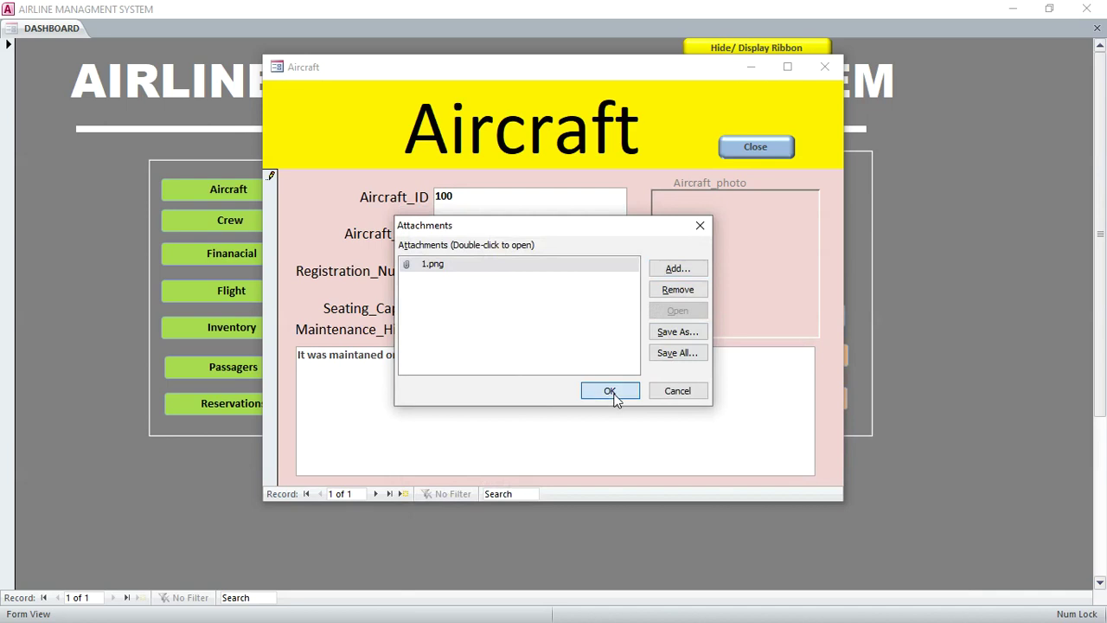
{"action": "left_click", "coordinate": [615, 393]}
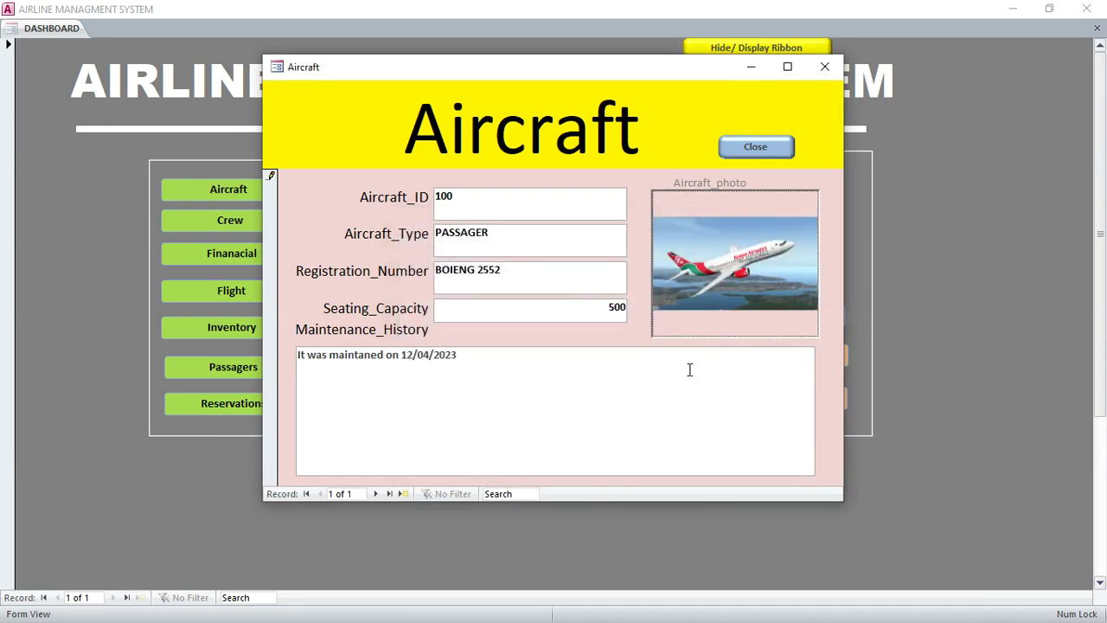
Step: Check the saved aircraft record, then close the Aircraft form and confirm the exit
{"action": "left_click", "coordinate": [372, 494]}
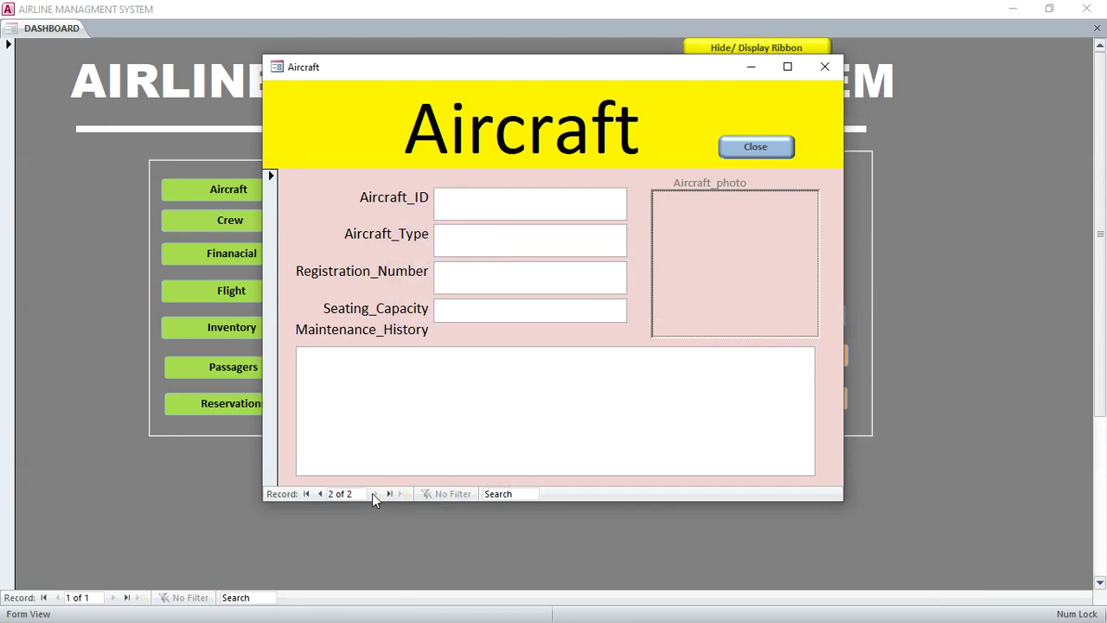
{"action": "left_click", "coordinate": [320, 494]}
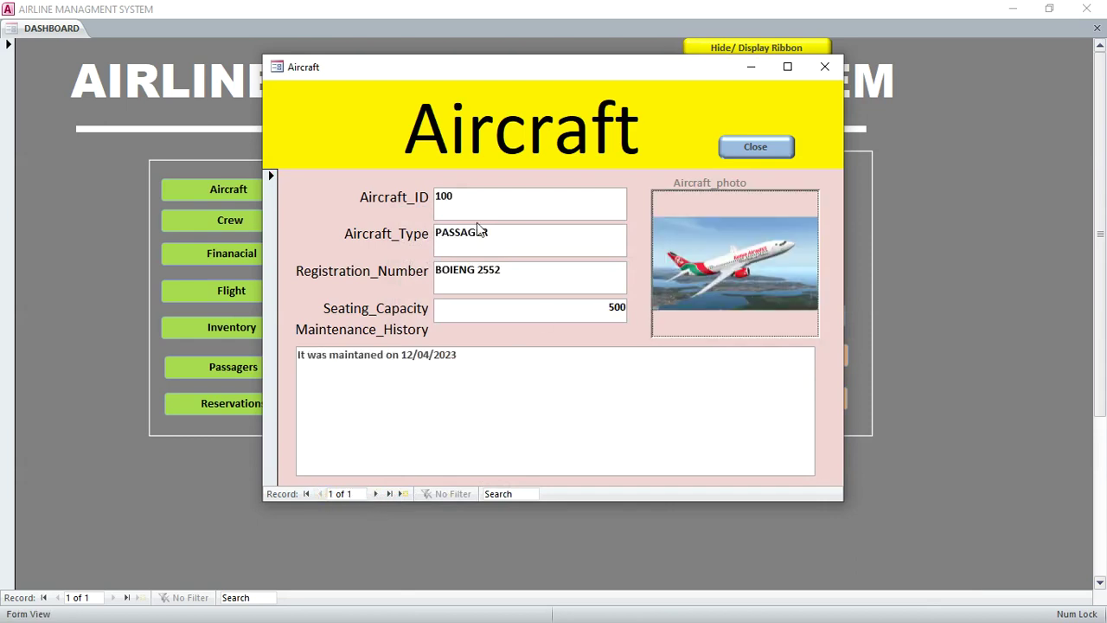
{"action": "left_click", "coordinate": [754, 149]}
{"action": "left_click", "coordinate": [540, 374]}
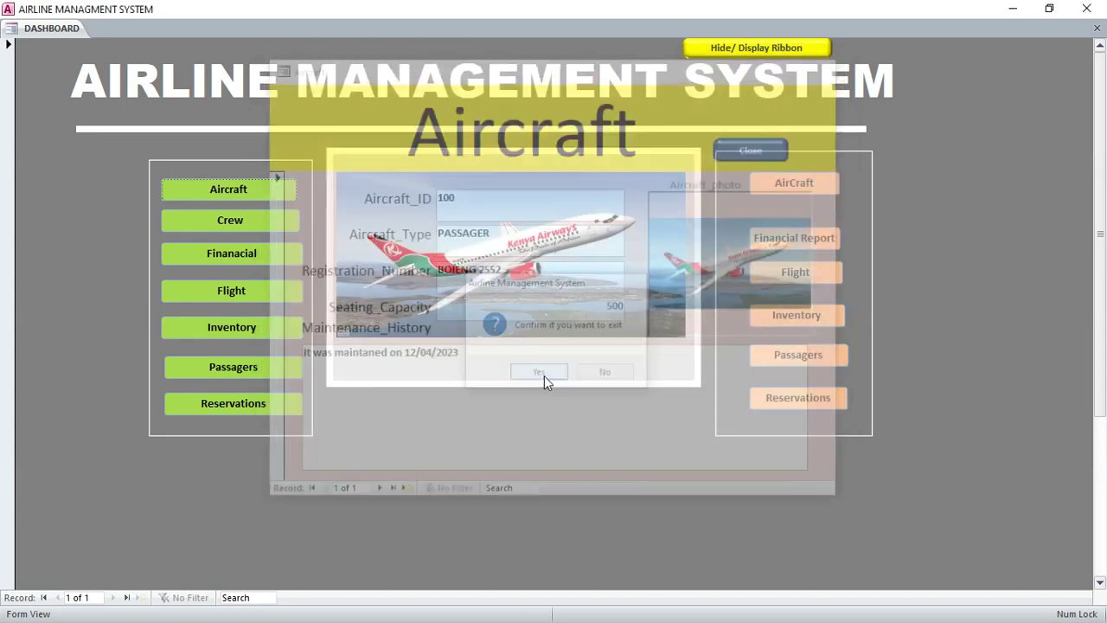
Step: Create crew record 1000 with the crew member's full name in capitals and contact number
{"action": "left_click", "coordinate": [243, 222]}
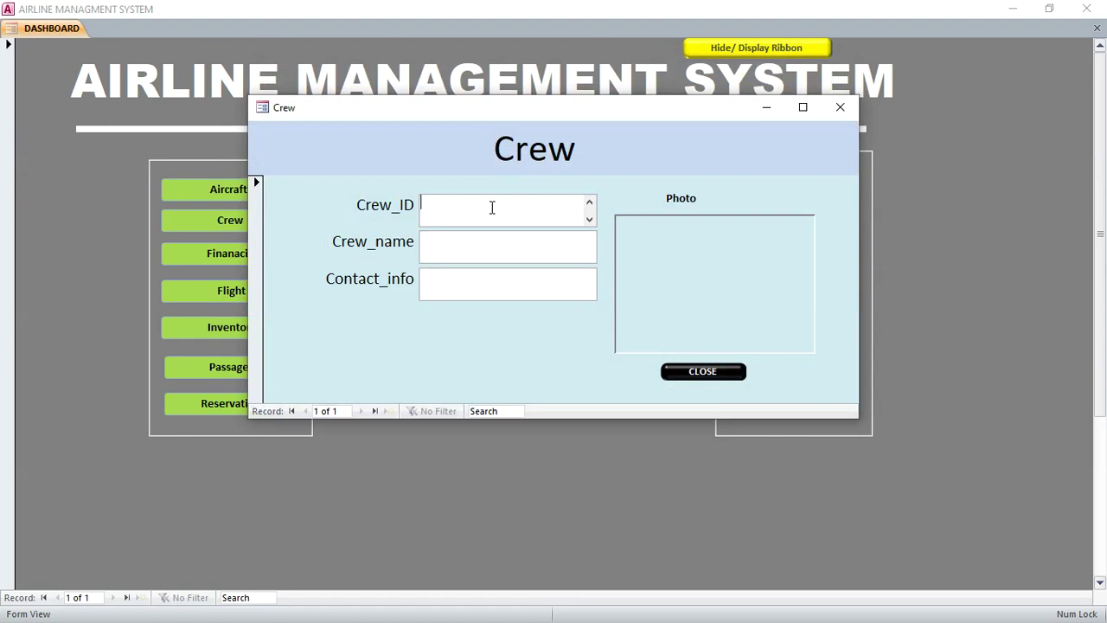
{"action": "type", "text": "1000"}
{"action": "left_click", "coordinate": [494, 250]}
{"action": "key", "text": "Caps_Lock"}
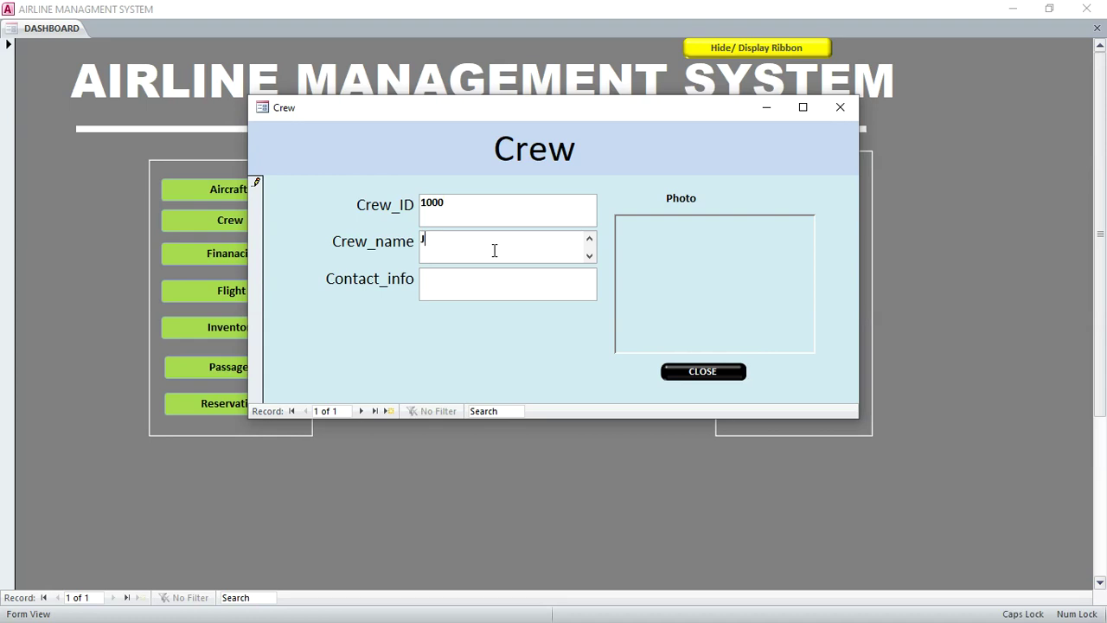
{"action": "left_click", "coordinate": [510, 288]}
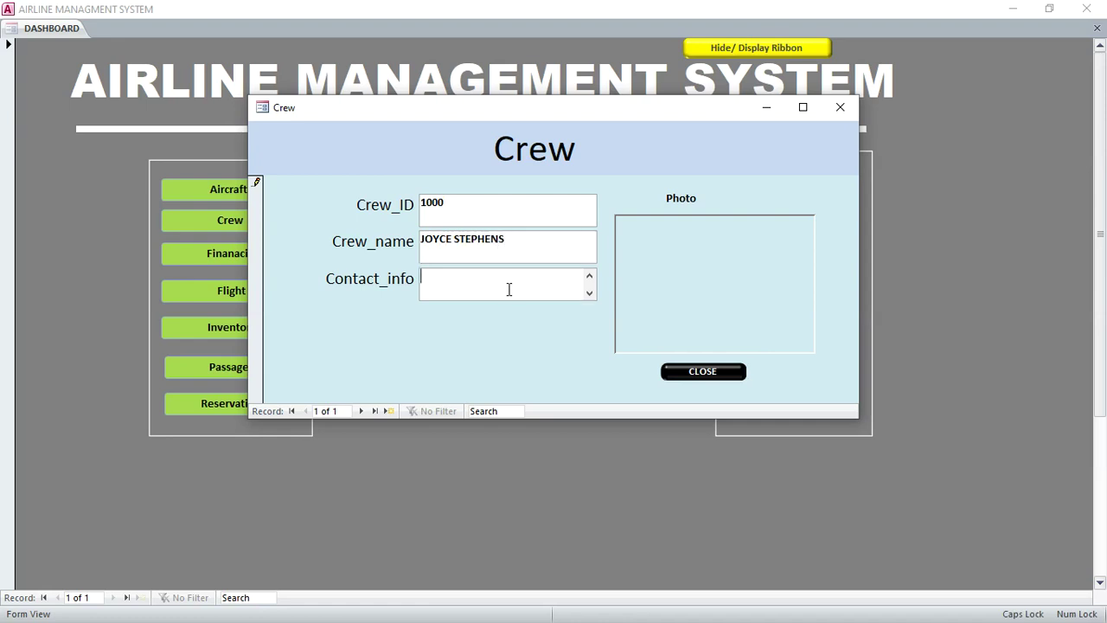
Step: Attach the E10 photo from the Passport folder, then close the Crew form and confirm
{"action": "double_click", "coordinate": [694, 261]}
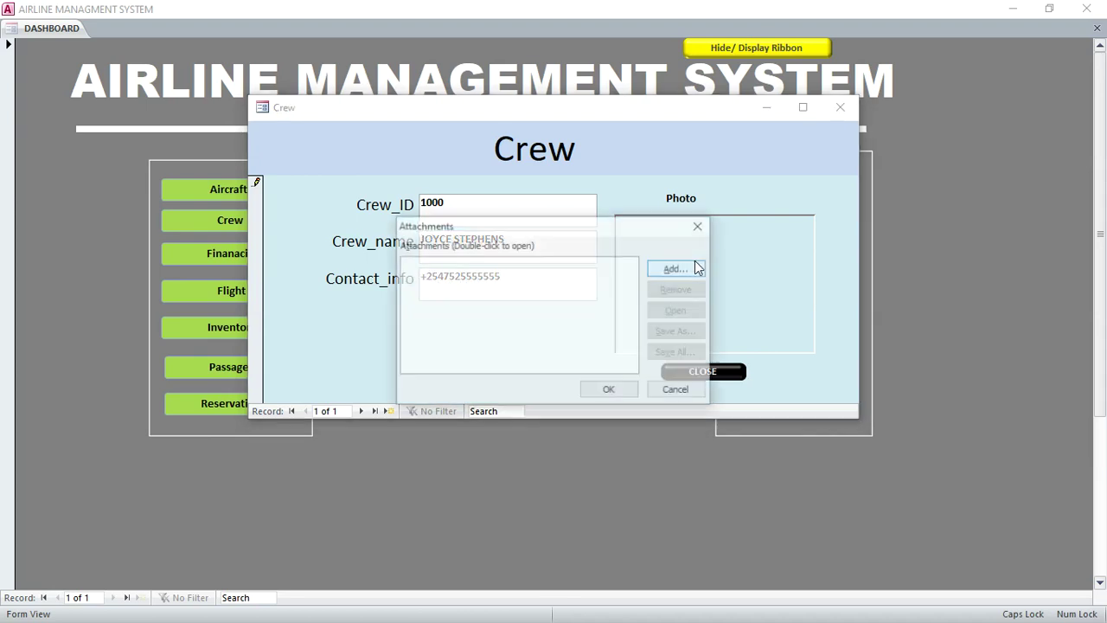
{"action": "left_click", "coordinate": [675, 275]}
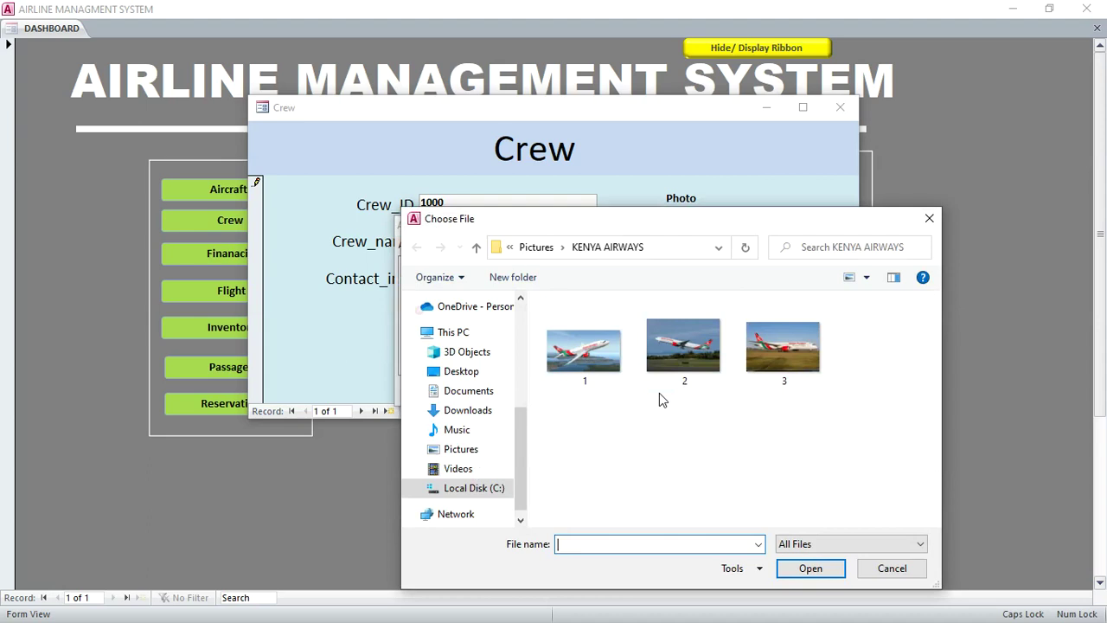
{"action": "left_click", "coordinate": [476, 247]}
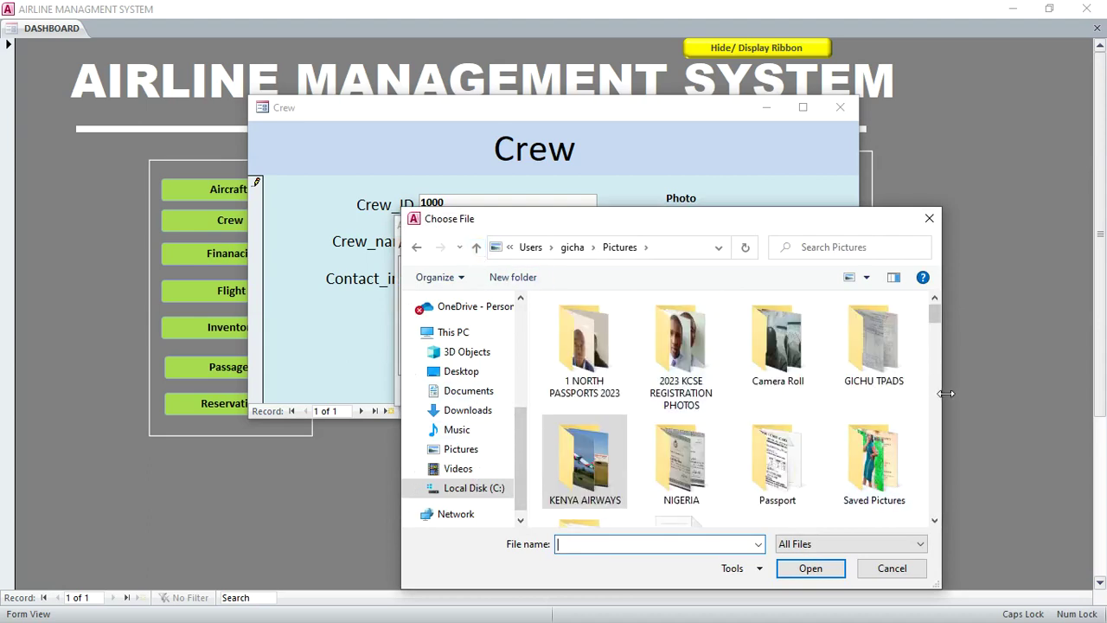
{"action": "double_click", "coordinate": [782, 474]}
{"action": "double_click", "coordinate": [682, 434]}
{"action": "left_click", "coordinate": [595, 395]}
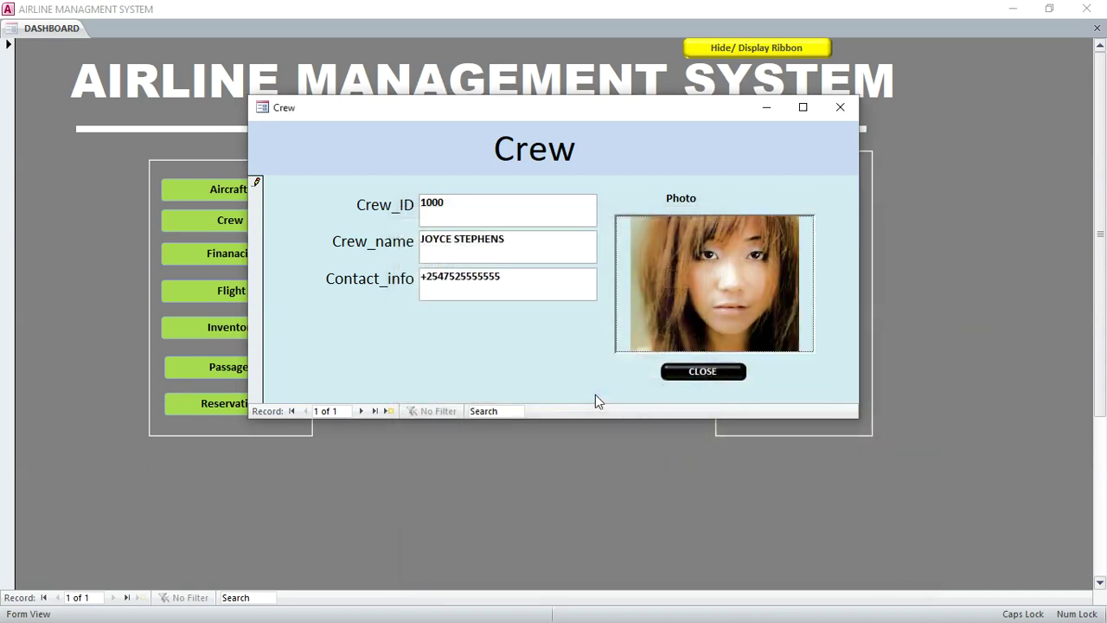
{"action": "left_click", "coordinate": [714, 372]}
{"action": "left_click", "coordinate": [538, 376]}
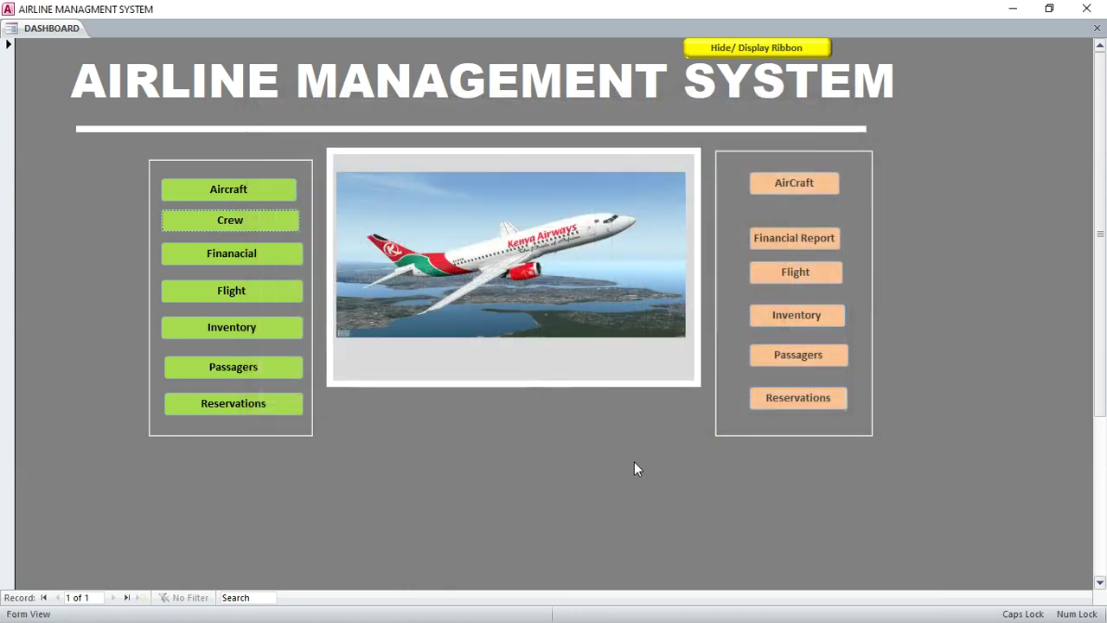
Step: View the Financial Capture form's records 100k and 120k, then close it with confirmation
{"action": "left_click", "coordinate": [226, 253]}
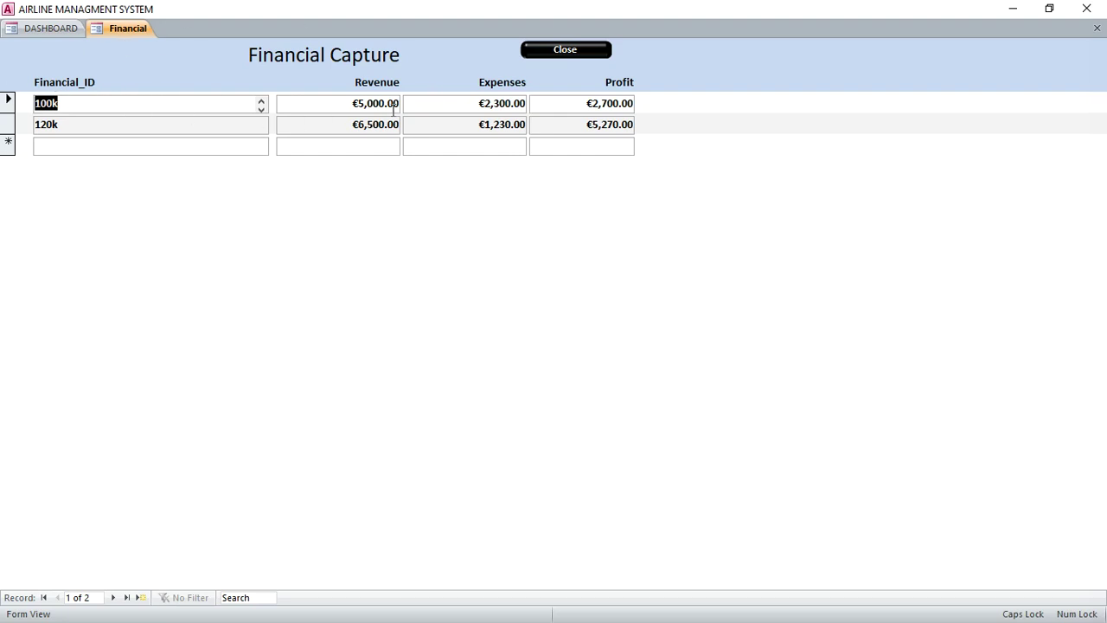
{"action": "left_click", "coordinate": [601, 51]}
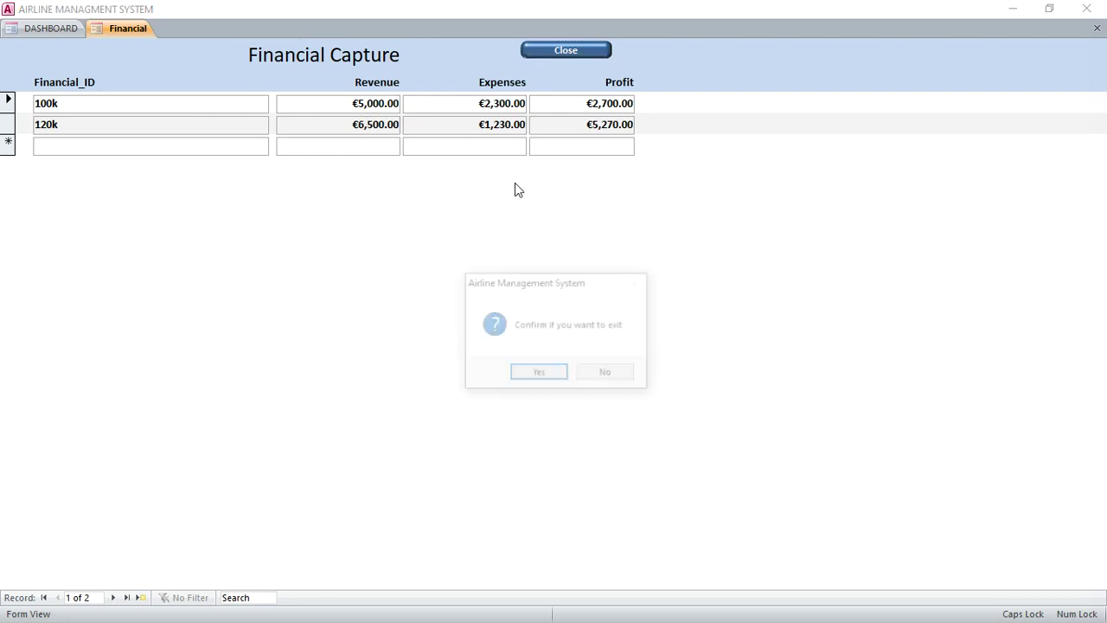
{"action": "left_click", "coordinate": [523, 374]}
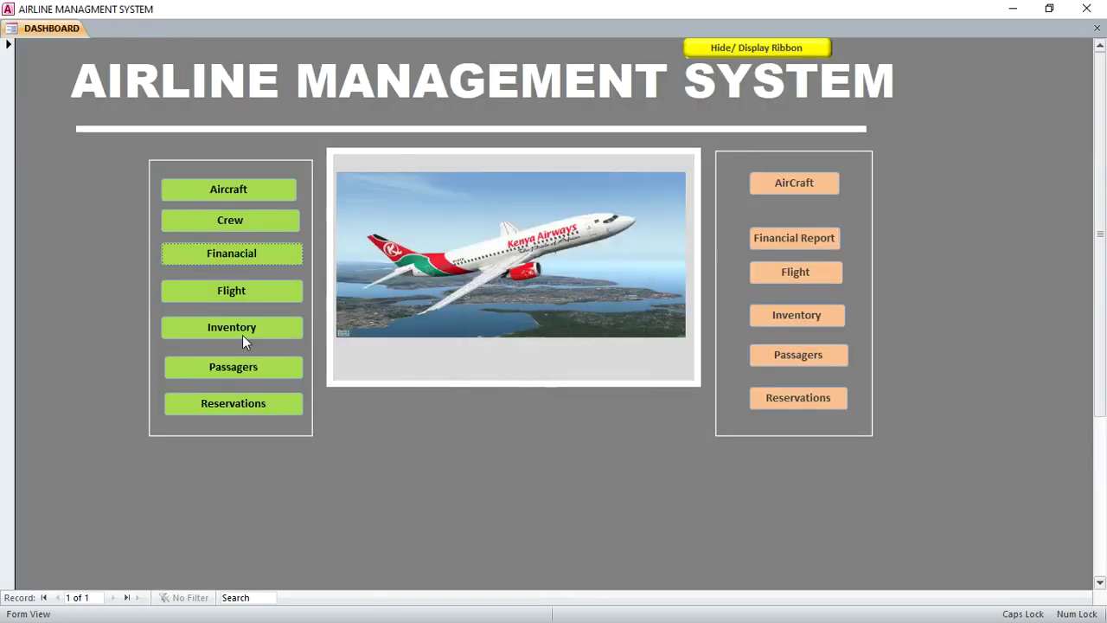
{"action": "left_click", "coordinate": [242, 333]}
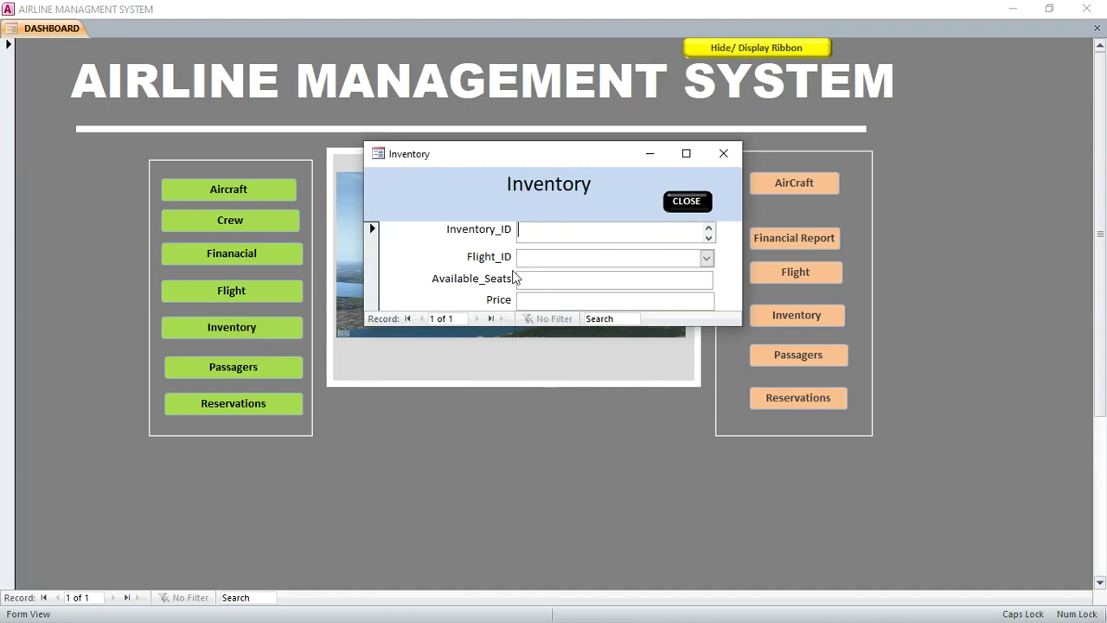
Step: Enter Inventory_ID 2330, check the Flight_ID list, and close the Inventory form
{"action": "type", "text": "2330"}
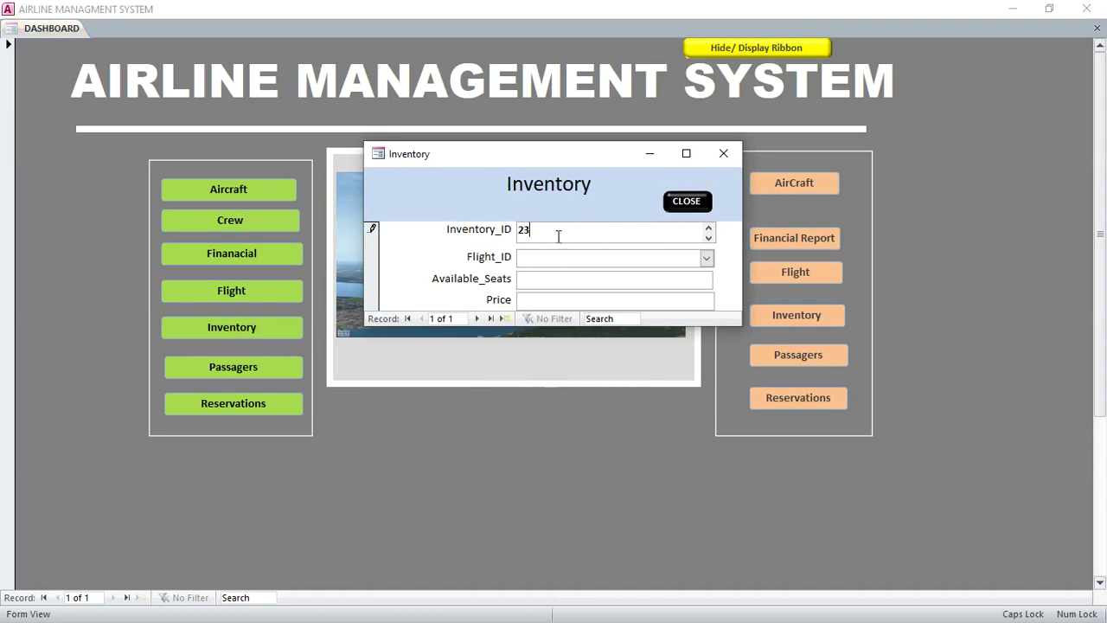
{"action": "left_click", "coordinate": [710, 258]}
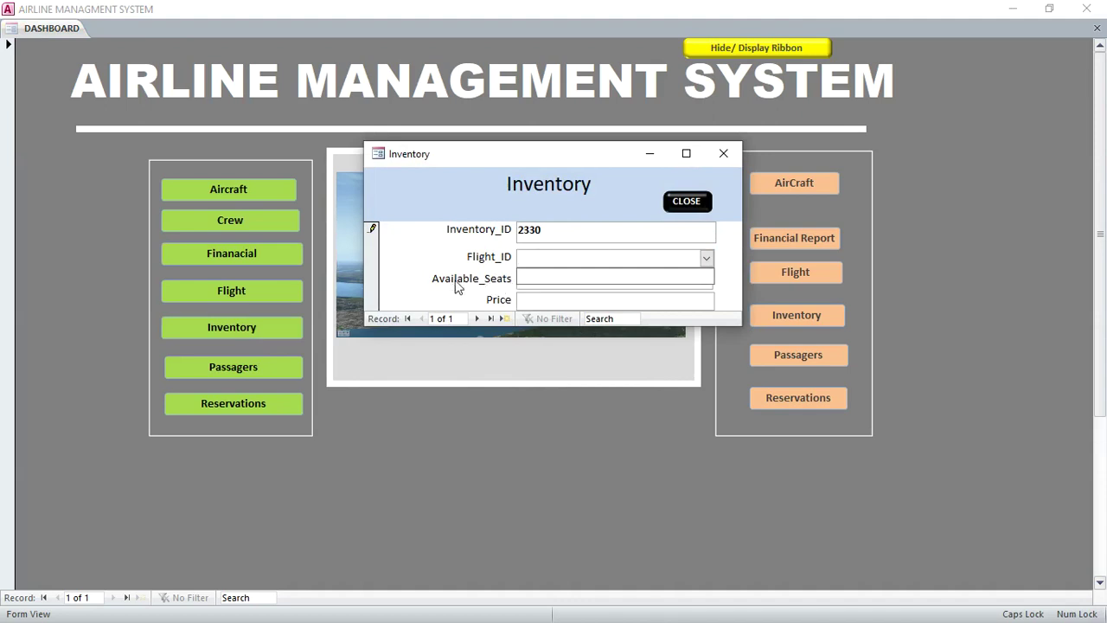
{"action": "left_click", "coordinate": [727, 153]}
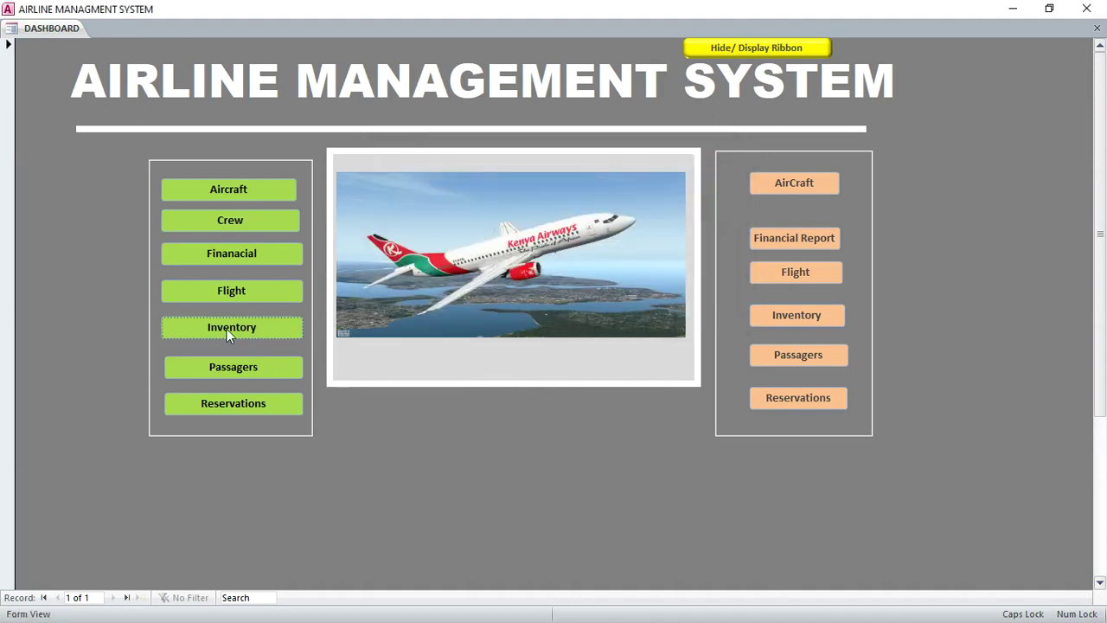
{"action": "left_click", "coordinate": [231, 290]}
Step: Choose Flight_ID 100, try 11:00 for Departure_Airport, and clear the rejected value
{"action": "left_click", "coordinate": [654, 231]}
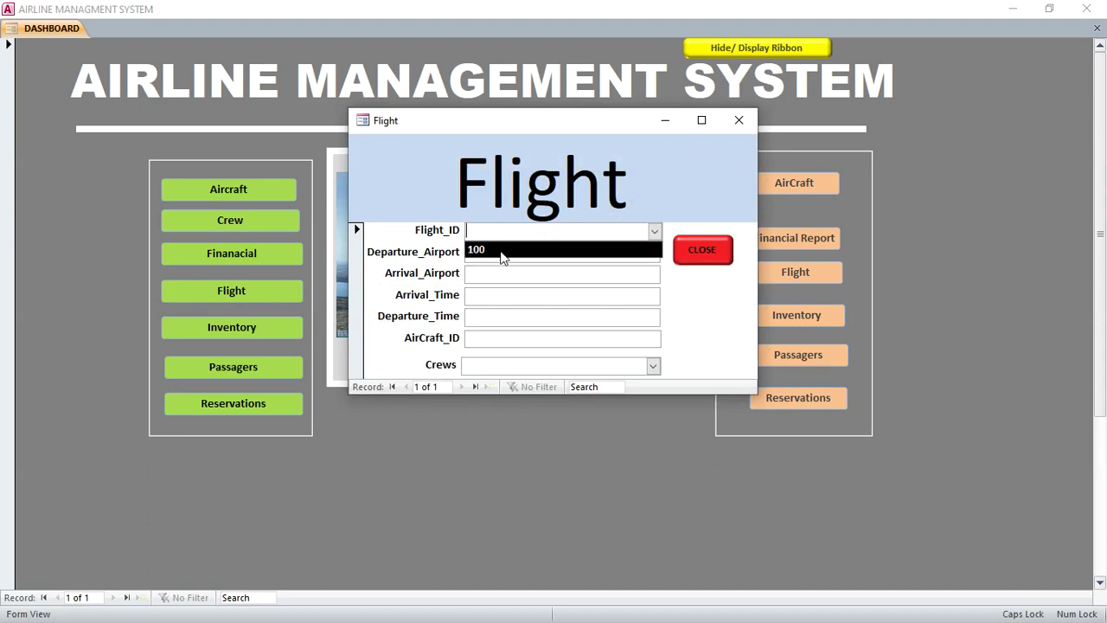
{"action": "left_click", "coordinate": [502, 254]}
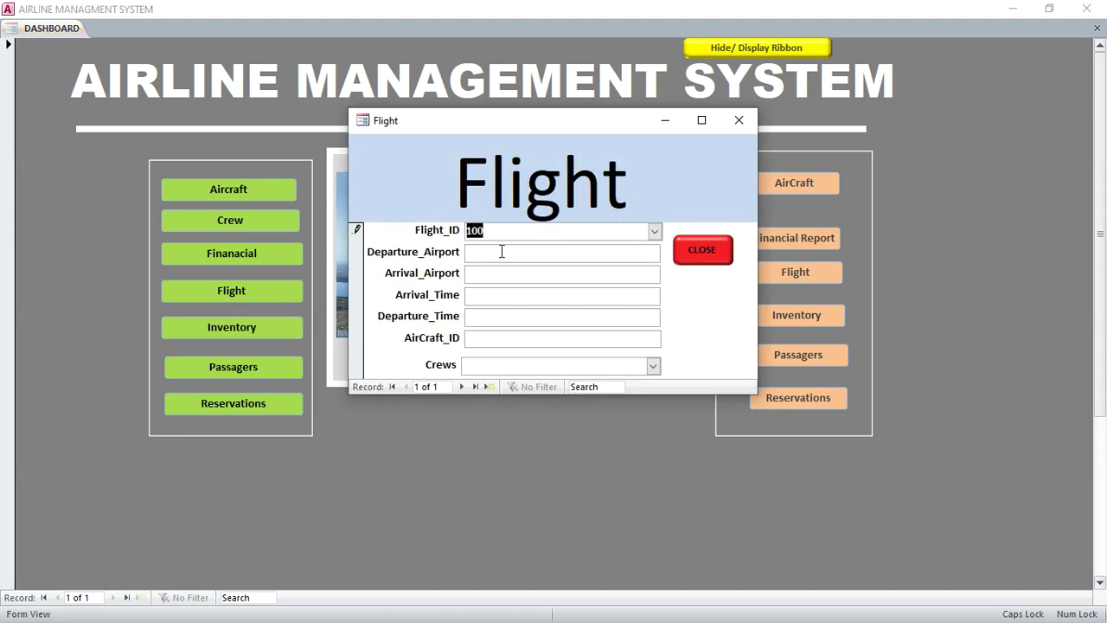
{"action": "left_click", "coordinate": [501, 251]}
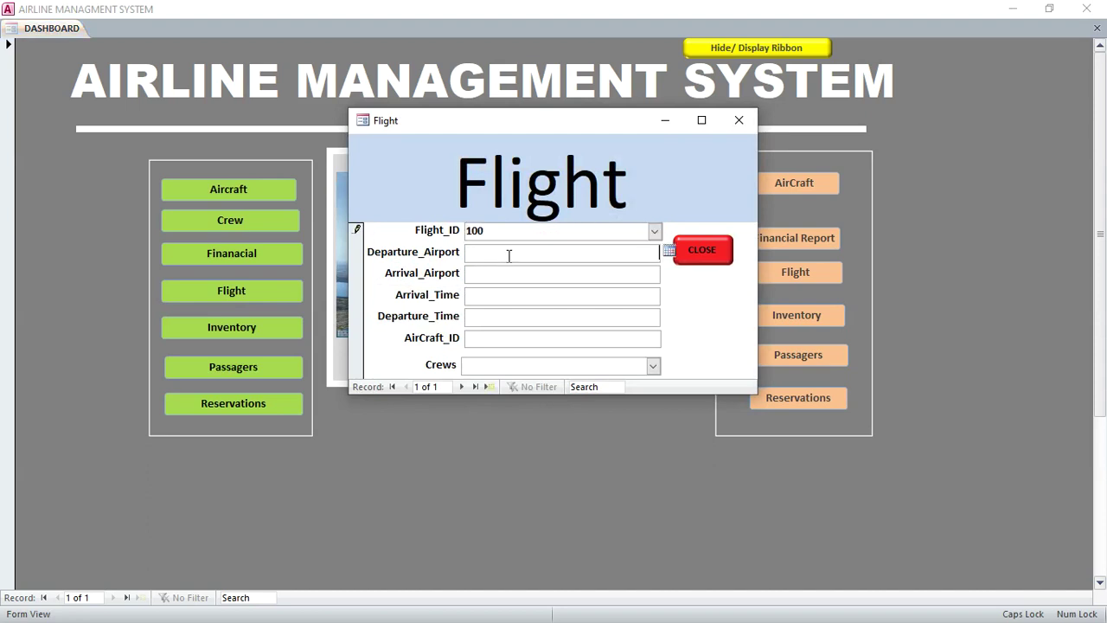
{"action": "left_click", "coordinate": [670, 252]}
{"action": "left_click", "coordinate": [681, 216]}
{"action": "type", "text": "11:00"}
{"action": "left_click", "coordinate": [542, 277]}
{"action": "left_click", "coordinate": [549, 368]}
{"action": "type", "text": ":00"}
{"action": "left_click", "coordinate": [628, 286]}
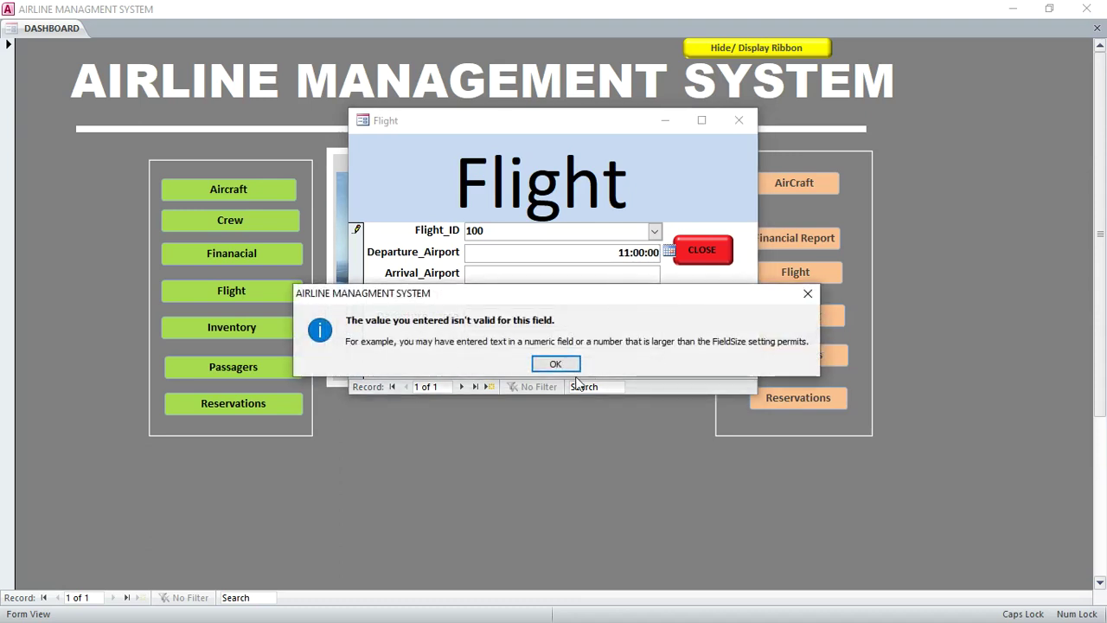
{"action": "left_click", "coordinate": [558, 364]}
{"action": "double_click", "coordinate": [596, 256]}
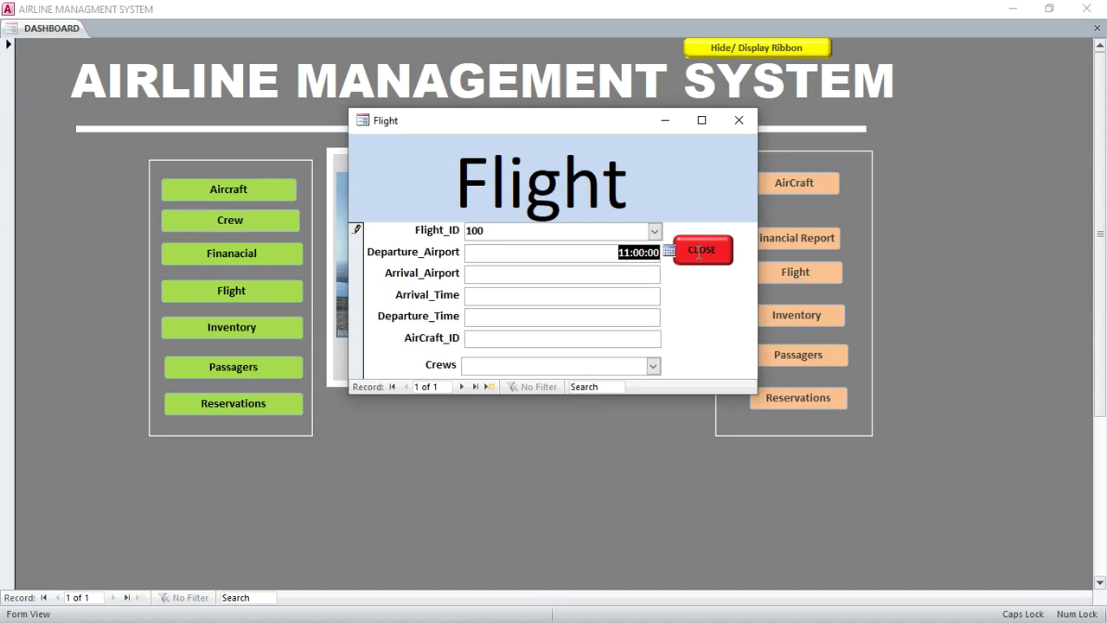
{"action": "key", "text": "BackSpace"}
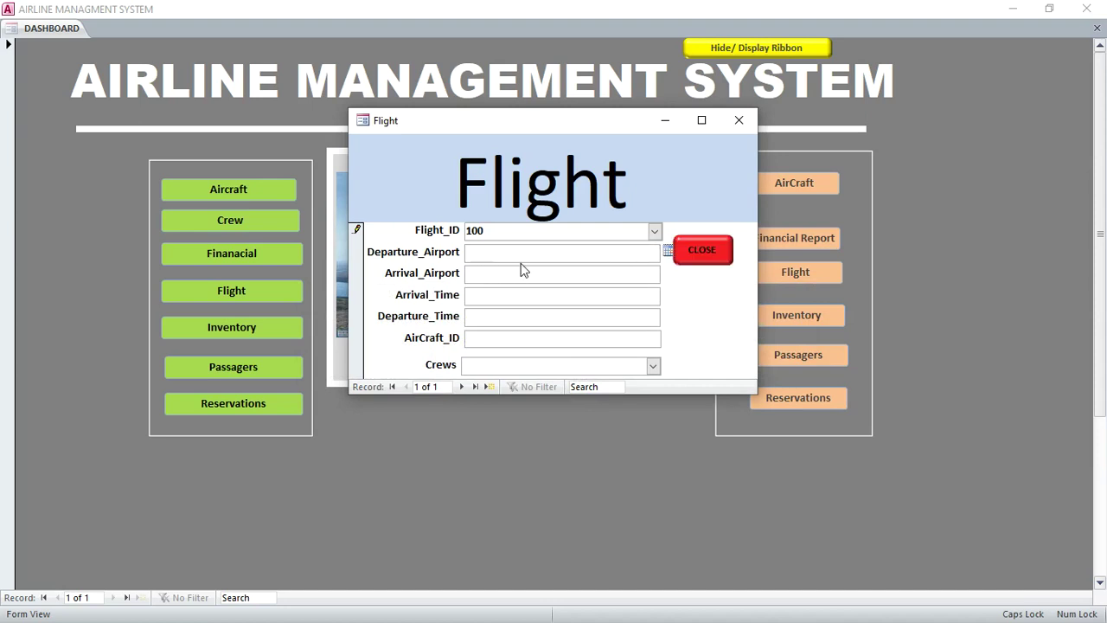
Step: Try 22 April 2023 as the Departure_Airport date, then discard the rejected entry
{"action": "left_click", "coordinate": [667, 251]}
{"action": "left_click", "coordinate": [654, 332]}
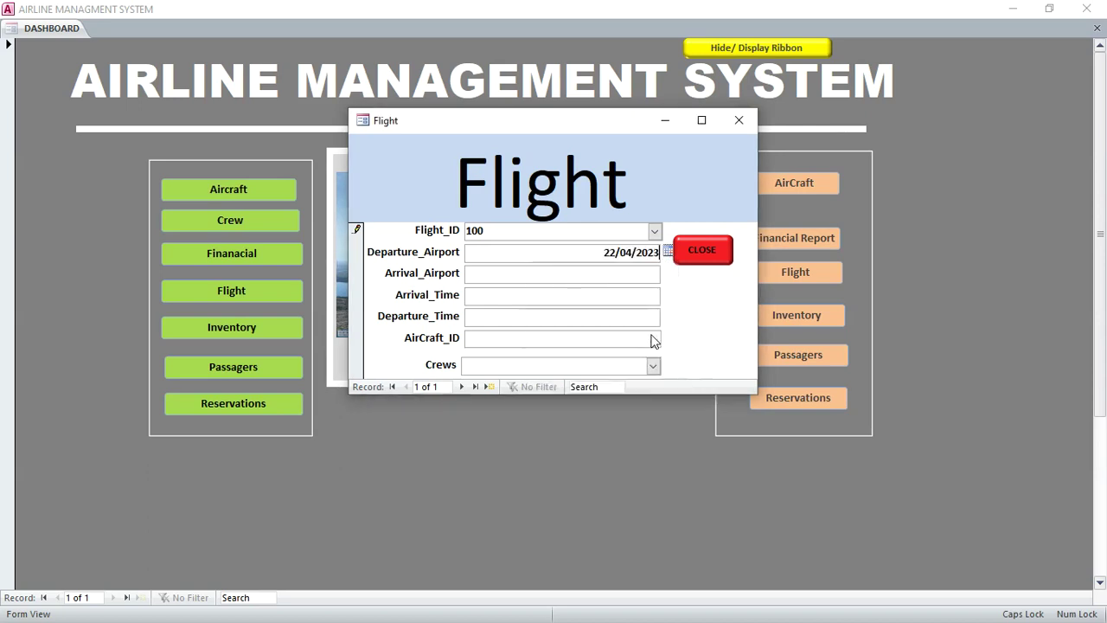
{"action": "left_click", "coordinate": [532, 272]}
{"action": "left_click", "coordinate": [556, 364]}
{"action": "left_click", "coordinate": [655, 365]}
{"action": "left_click", "coordinate": [553, 364]}
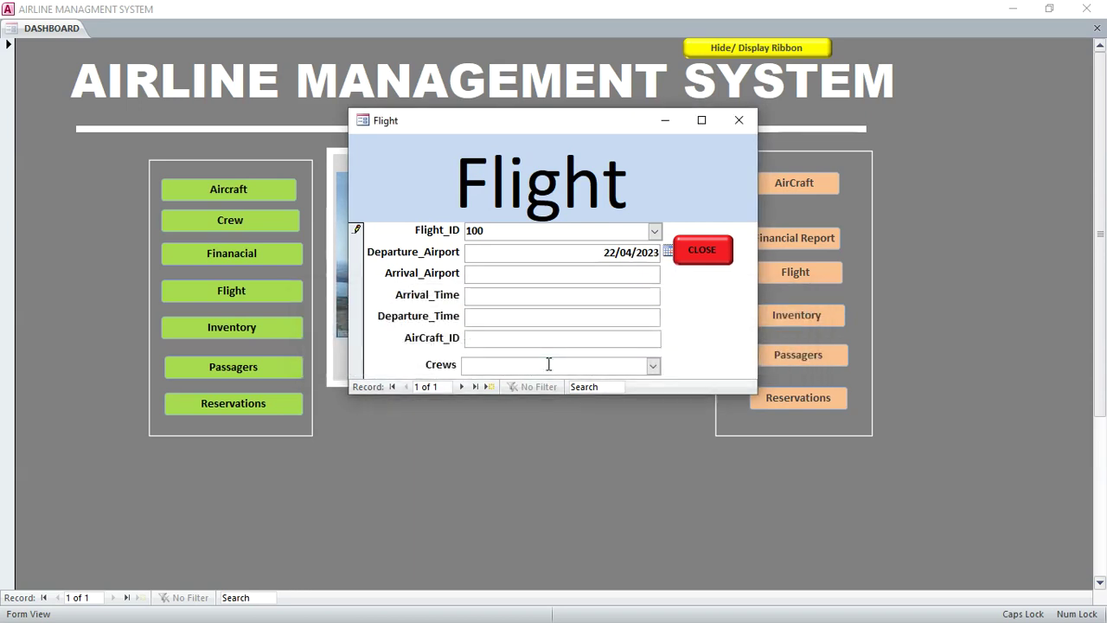
{"action": "key", "text": "Escape"}
Step: Assign crew 1000 to the flight, then close the Flight form and confirm
{"action": "left_click", "coordinate": [651, 366]}
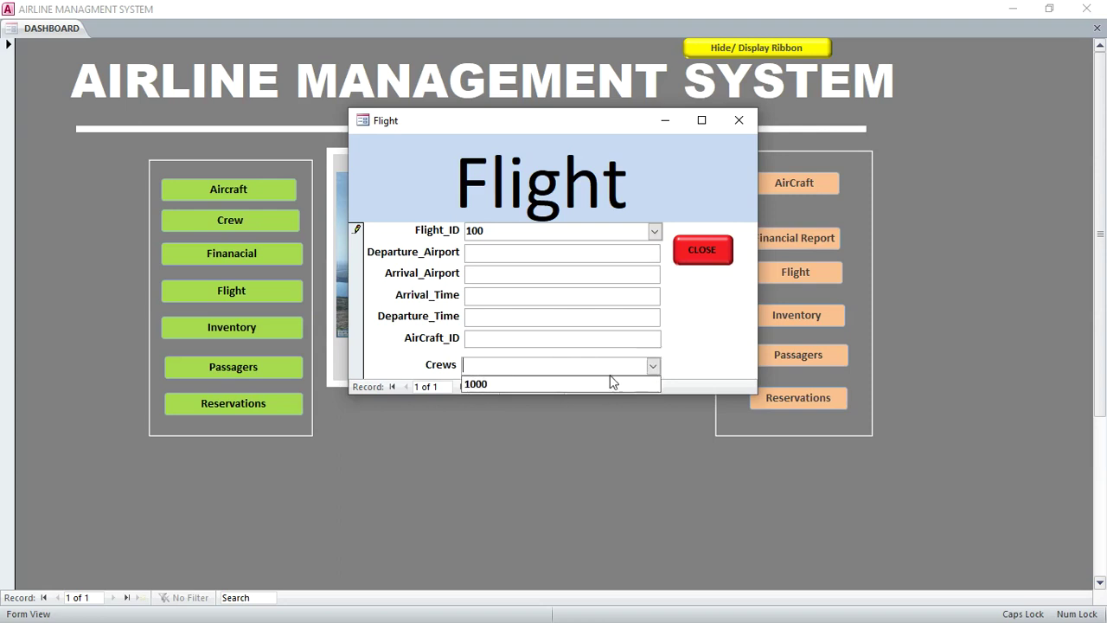
{"action": "left_click", "coordinate": [500, 385]}
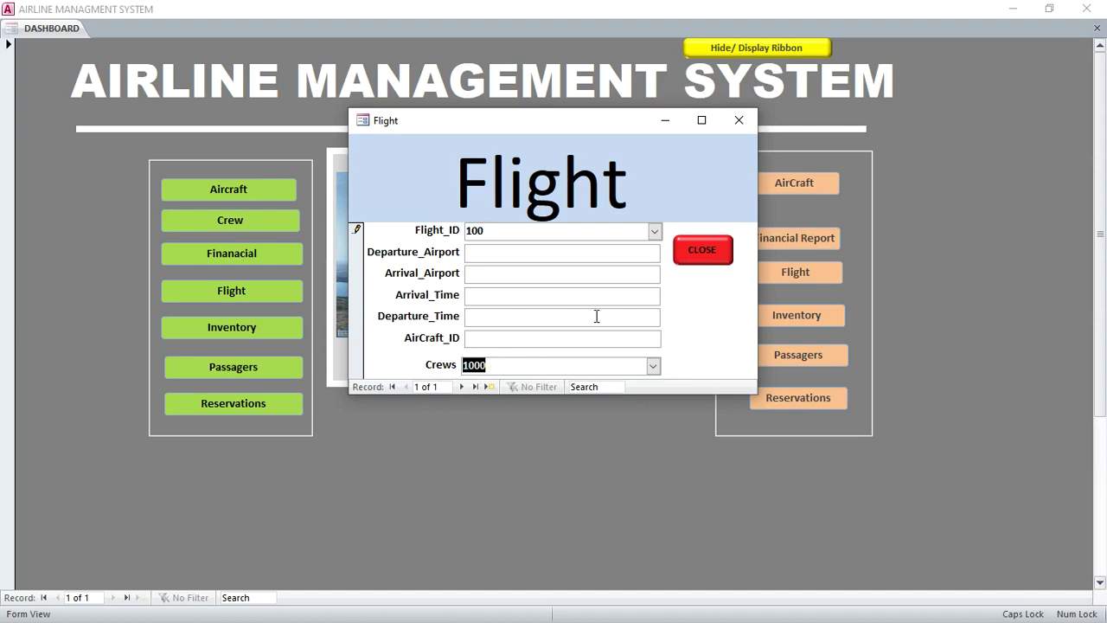
{"action": "left_click", "coordinate": [703, 260]}
{"action": "left_click", "coordinate": [543, 376]}
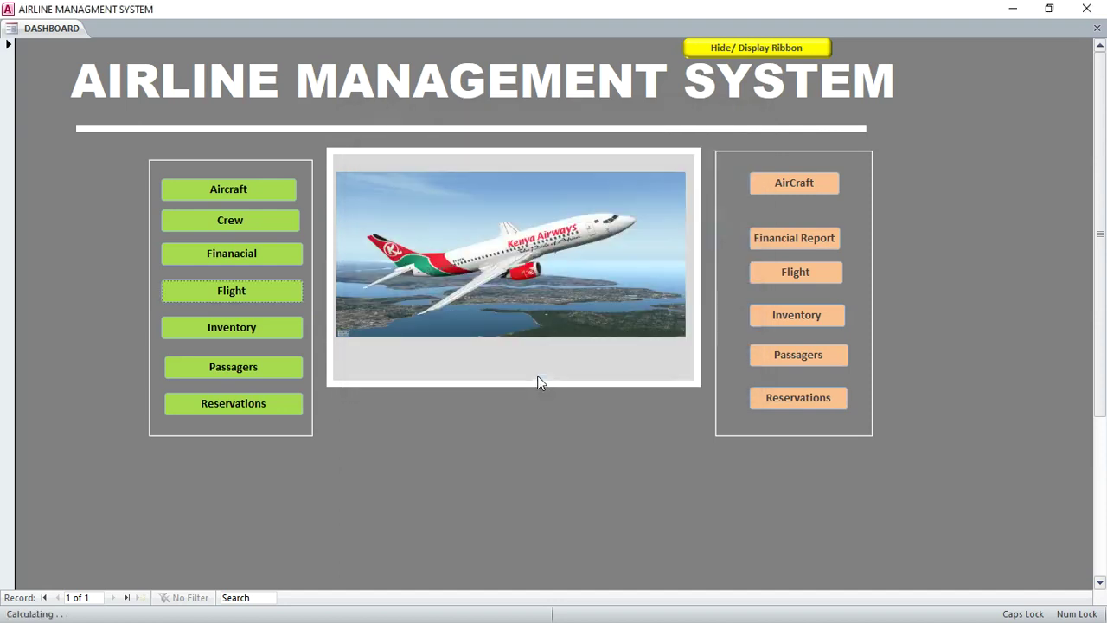
Step: Close Inventory unchanged, step through Passager's name and contact fields, exit, then open Reservations
{"action": "left_click", "coordinate": [239, 330]}
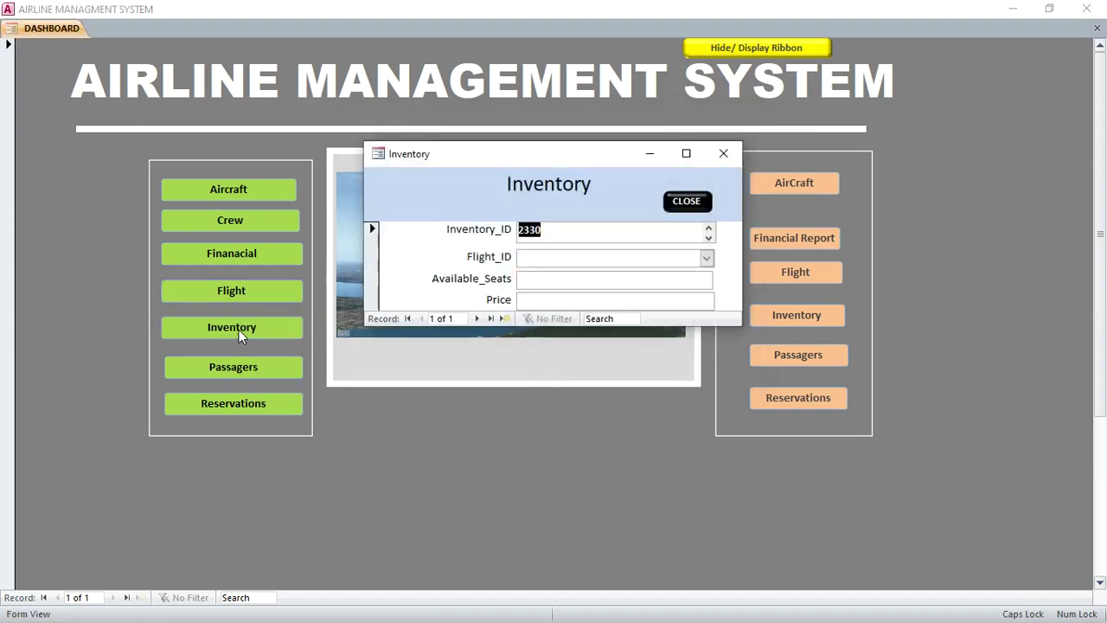
{"action": "left_click", "coordinate": [725, 152]}
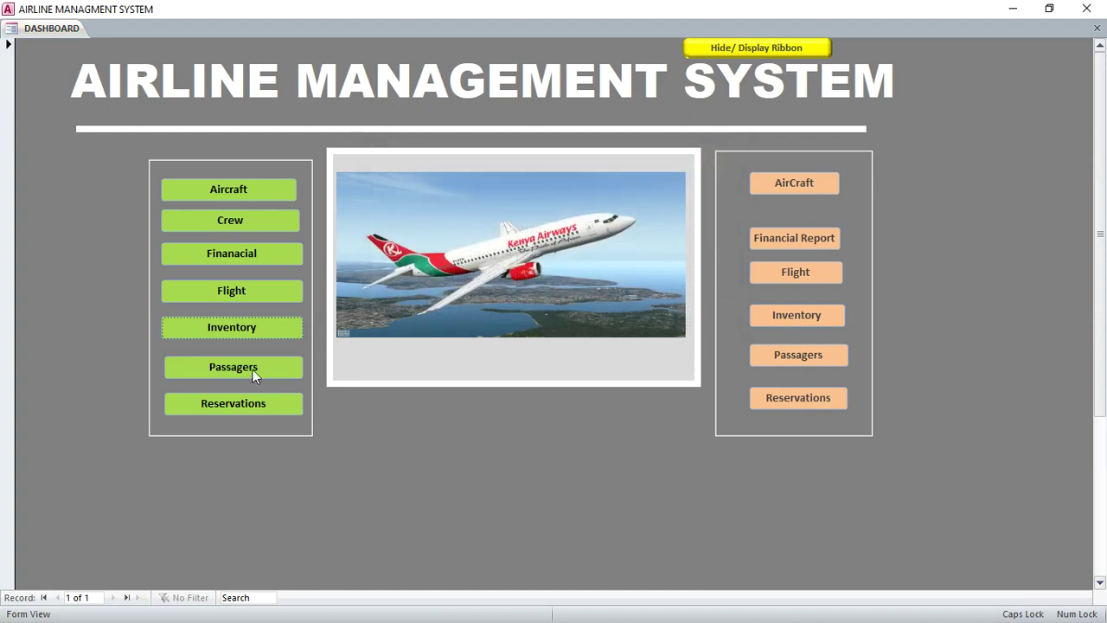
{"action": "left_click", "coordinate": [251, 370]}
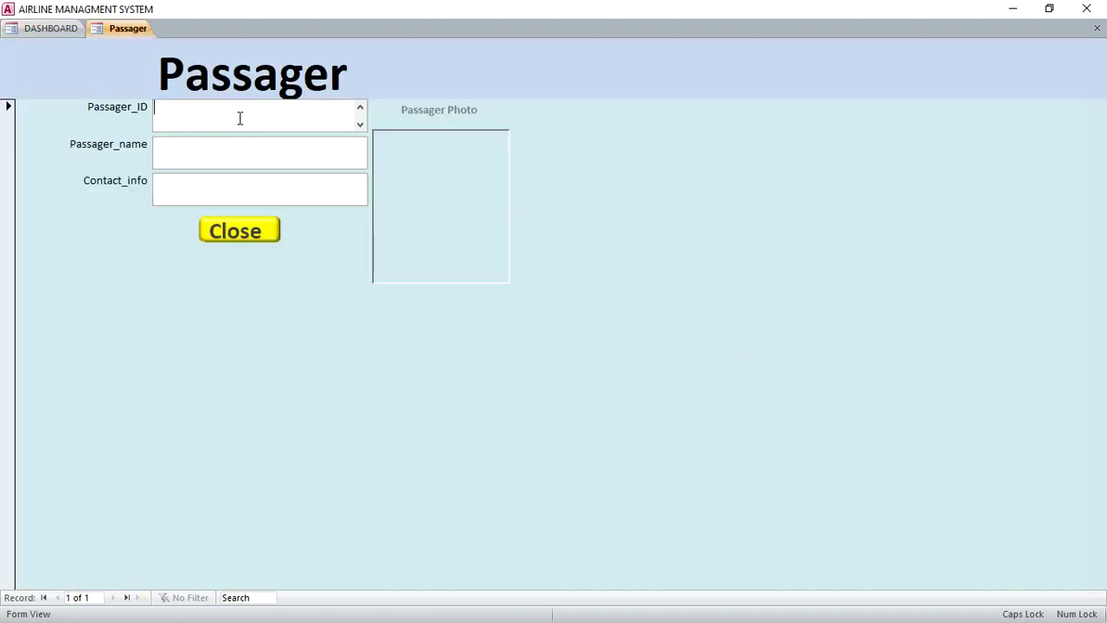
{"action": "left_click", "coordinate": [242, 147]}
{"action": "left_click", "coordinate": [261, 194]}
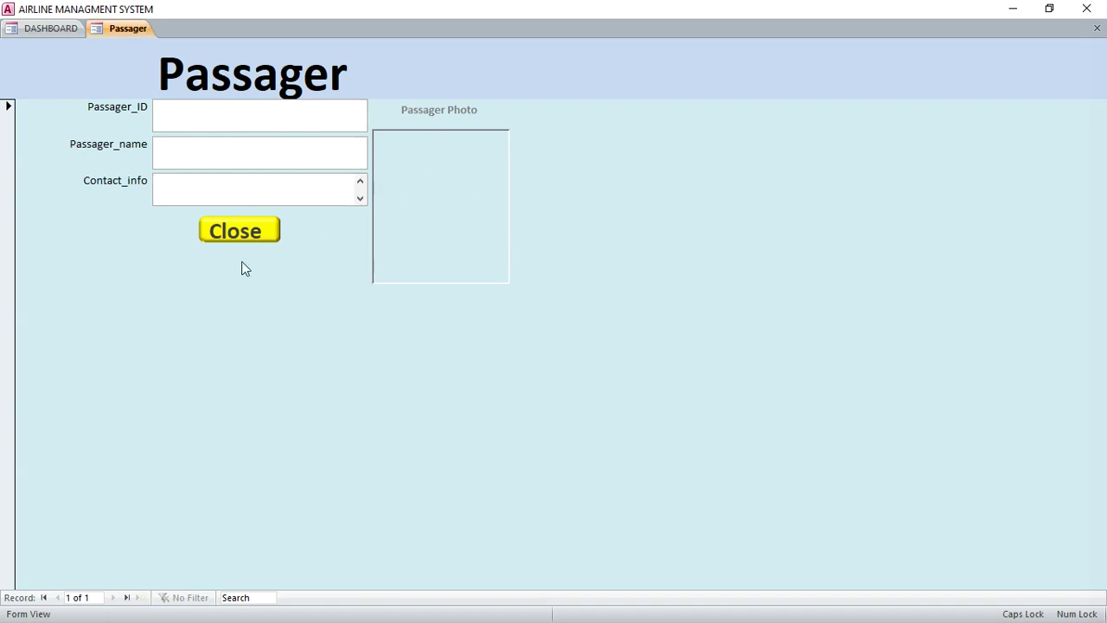
{"action": "key", "text": "Tab"}
{"action": "key", "text": "Return"}
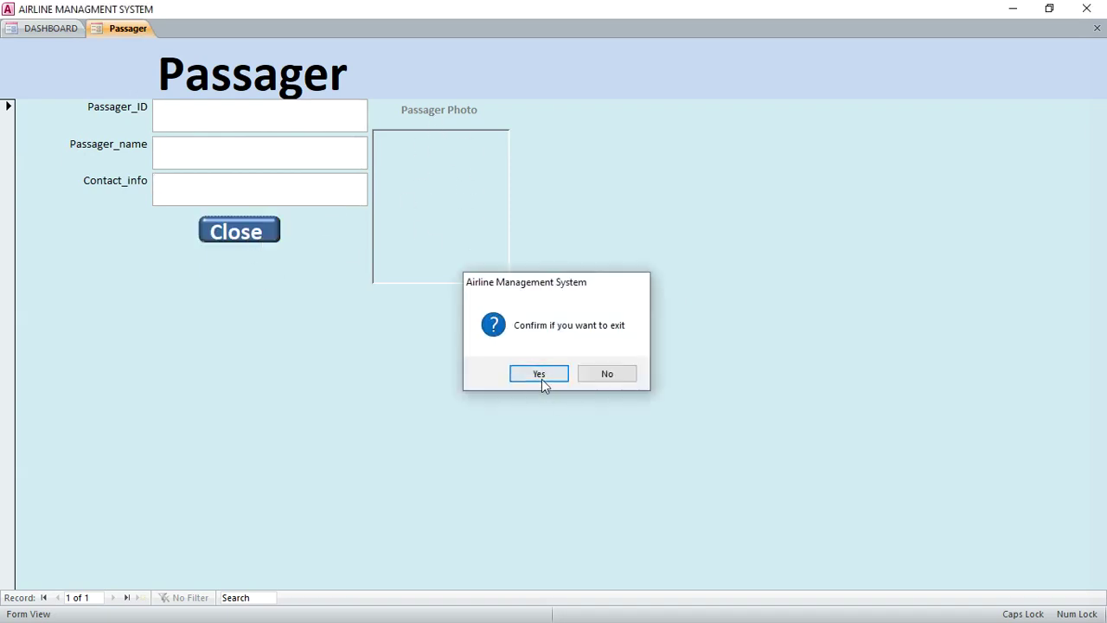
{"action": "left_click", "coordinate": [541, 378]}
{"action": "left_click", "coordinate": [250, 403]}
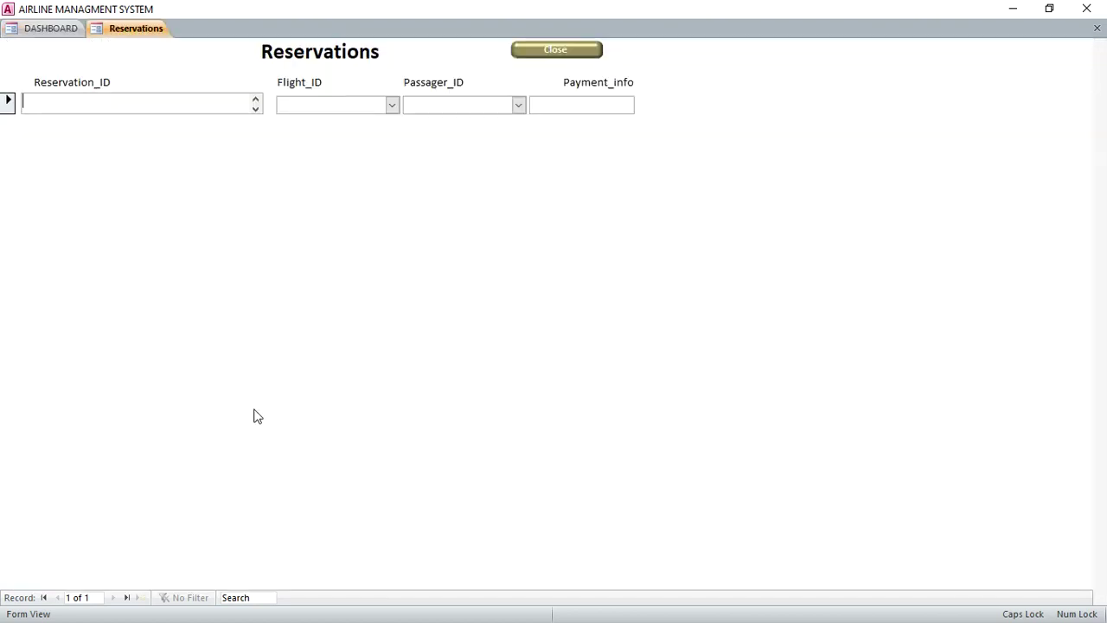
Step: Pick flight 100 and browse passenger IDs in Reservations, then close the form and confirm
{"action": "left_click", "coordinate": [392, 105]}
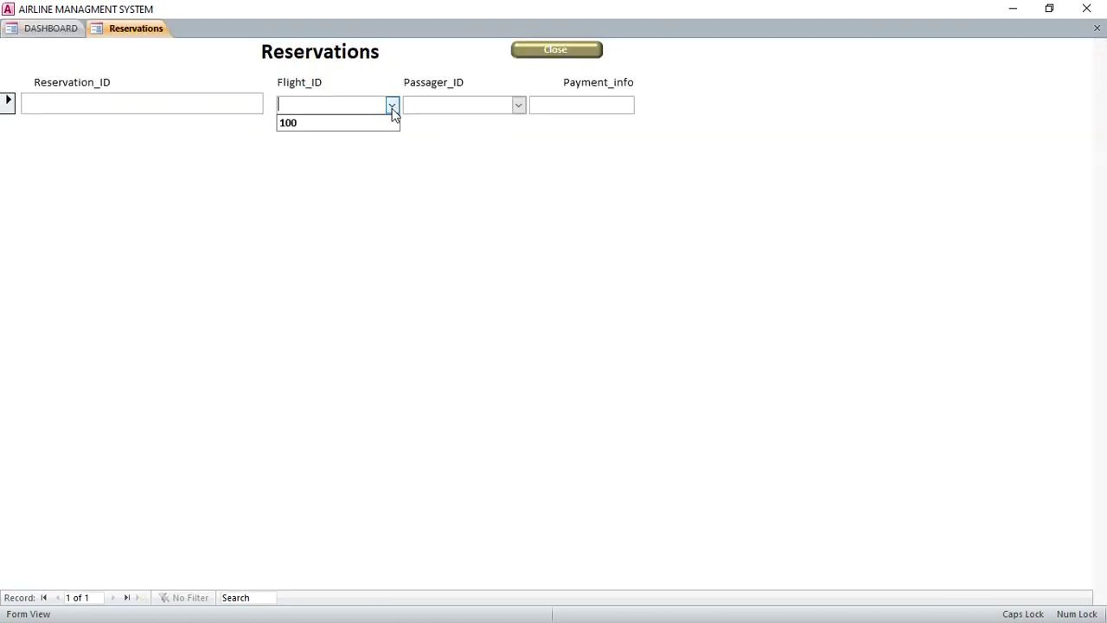
{"action": "left_click", "coordinate": [333, 123]}
{"action": "left_click", "coordinate": [186, 101]}
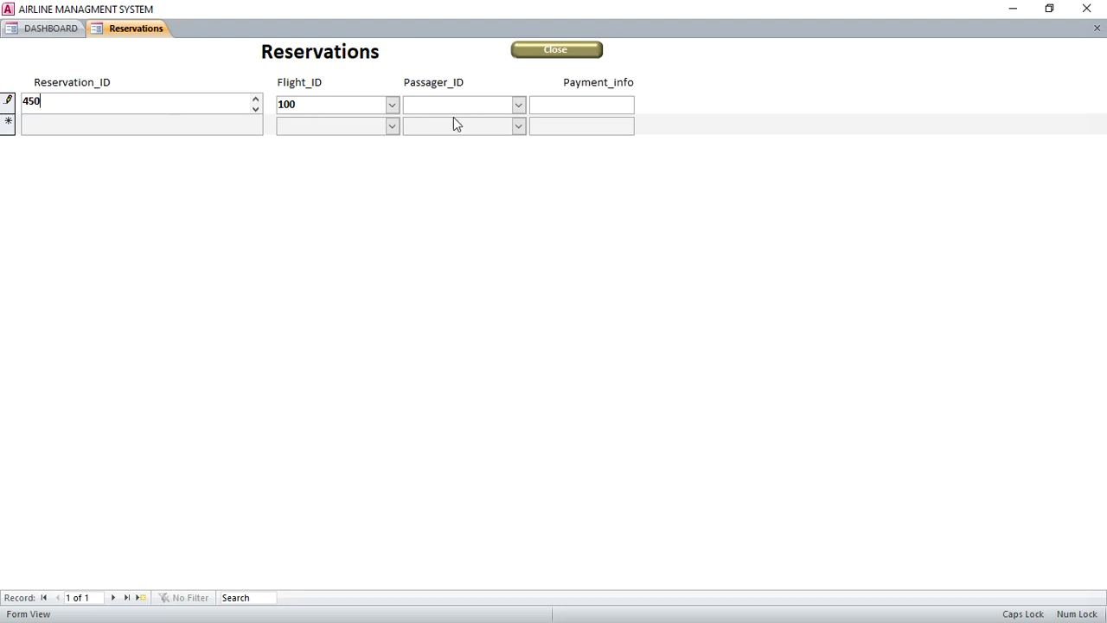
{"action": "left_click", "coordinate": [518, 106]}
{"action": "left_click", "coordinate": [322, 105]}
{"action": "left_click", "coordinate": [564, 52]}
{"action": "left_click", "coordinate": [536, 379]}
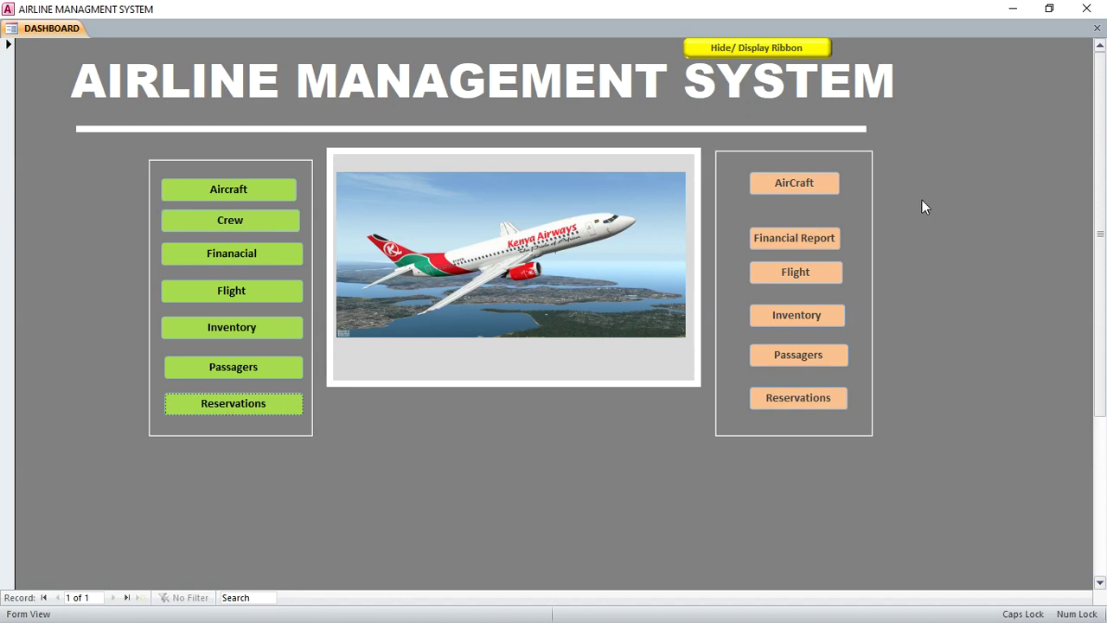
Step: View and close the Aircraft, Financial and Flight reports
{"action": "left_click", "coordinate": [784, 183]}
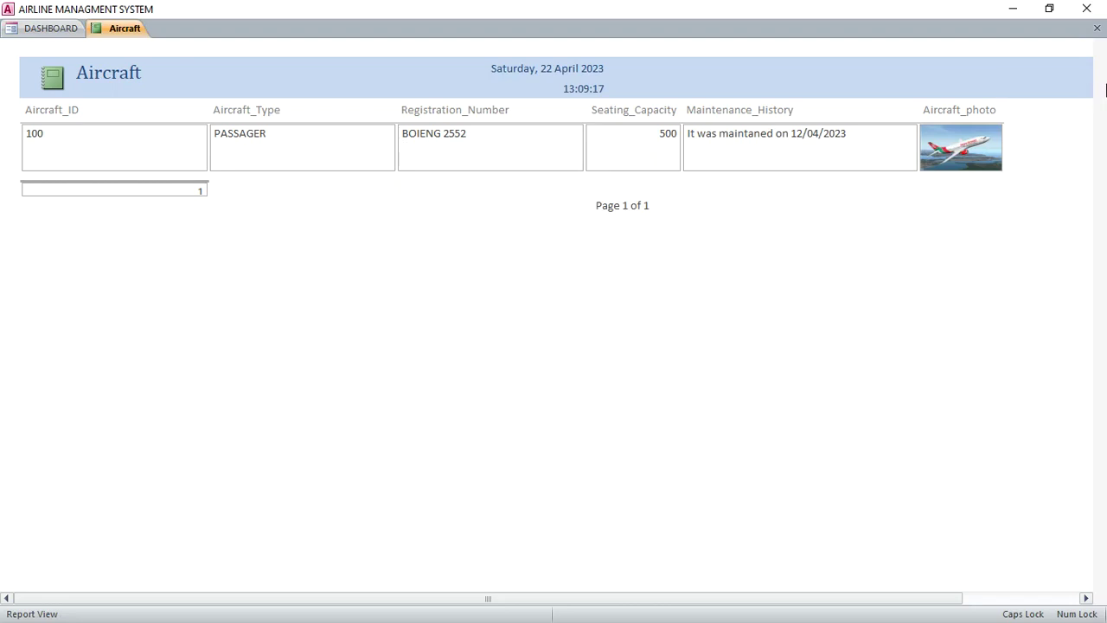
{"action": "left_click", "coordinate": [1097, 30]}
{"action": "left_click", "coordinate": [800, 240]}
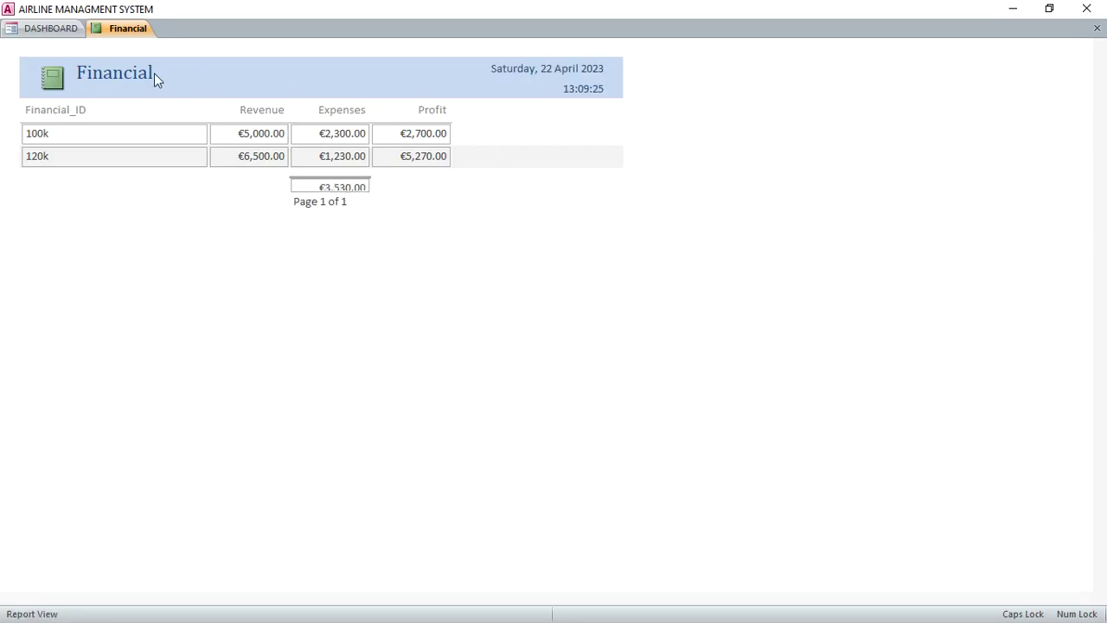
{"action": "left_click", "coordinate": [1097, 28]}
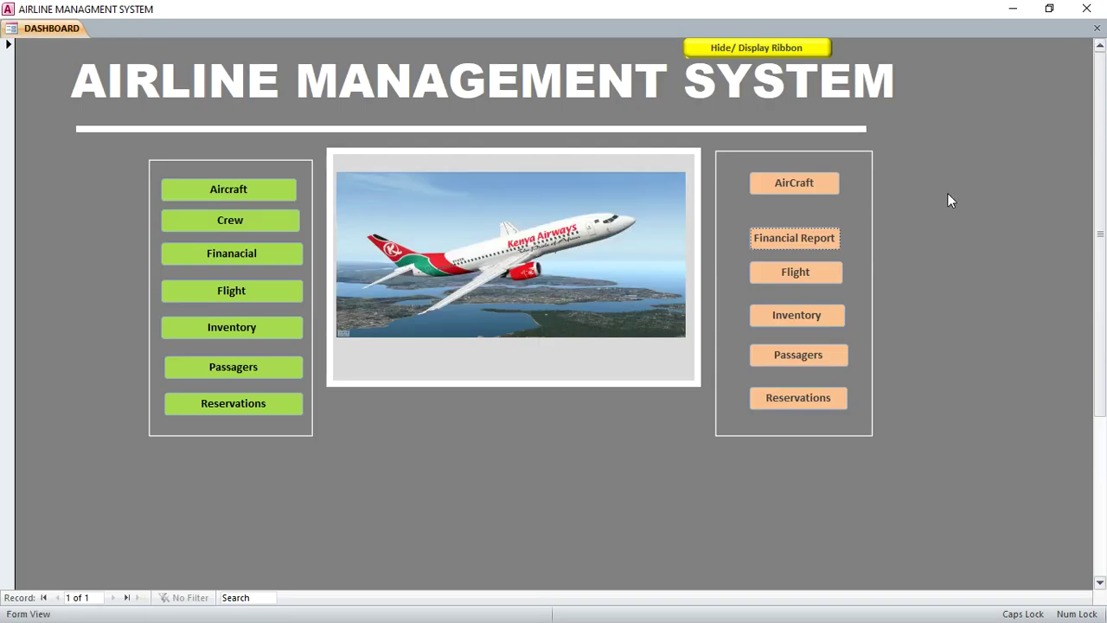
{"action": "left_click", "coordinate": [826, 274]}
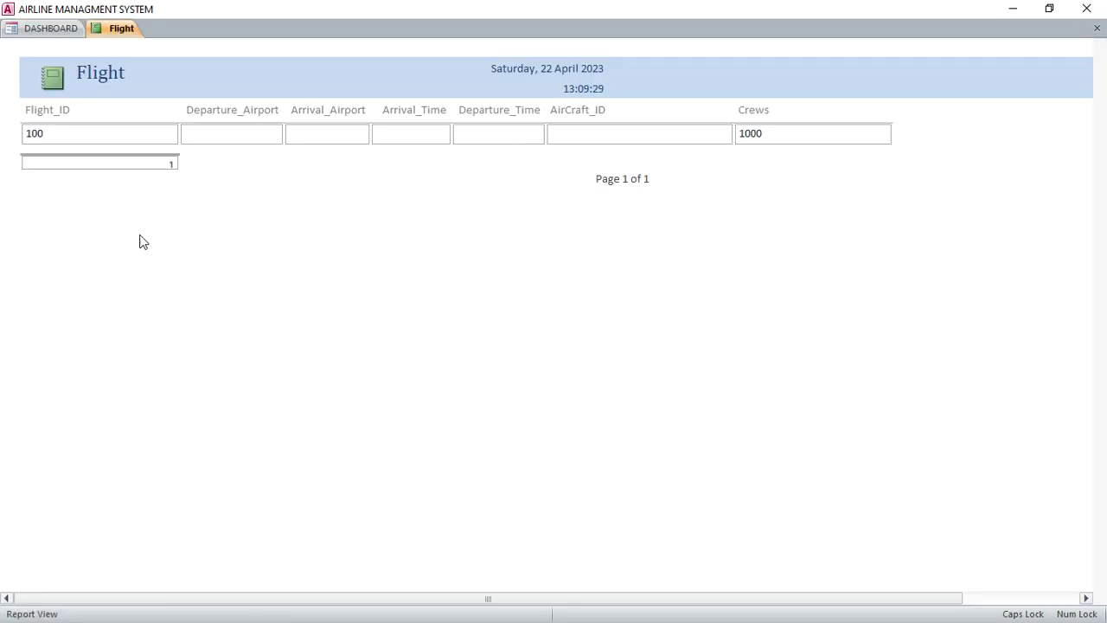
{"action": "left_click", "coordinate": [1096, 28]}
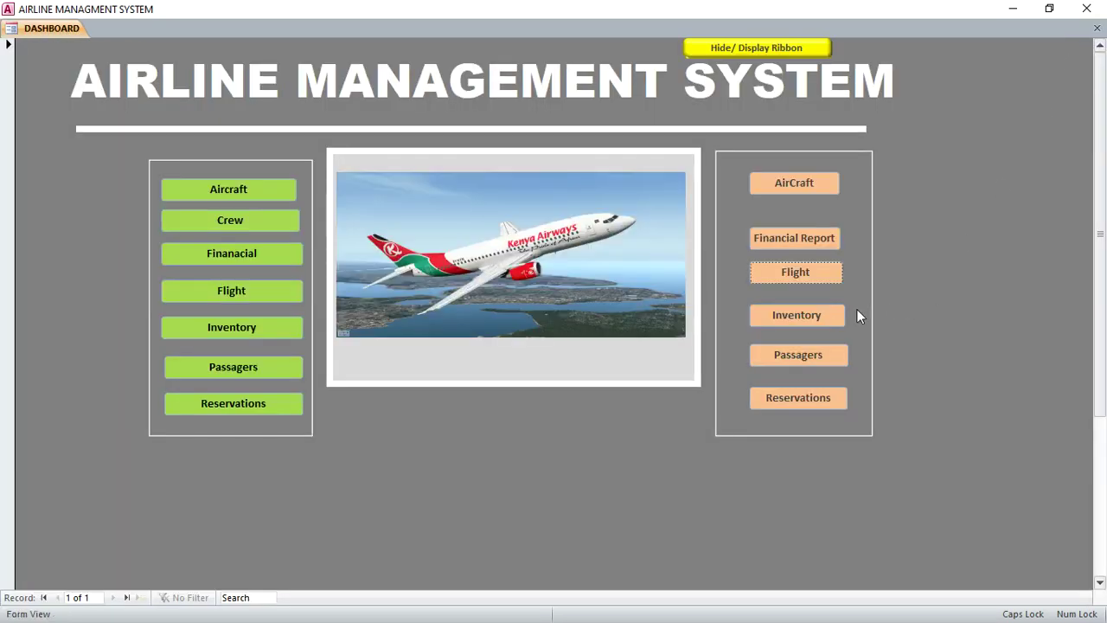
Step: View and close the Passager and Reservations reports, then display the ribbon
{"action": "left_click", "coordinate": [814, 359]}
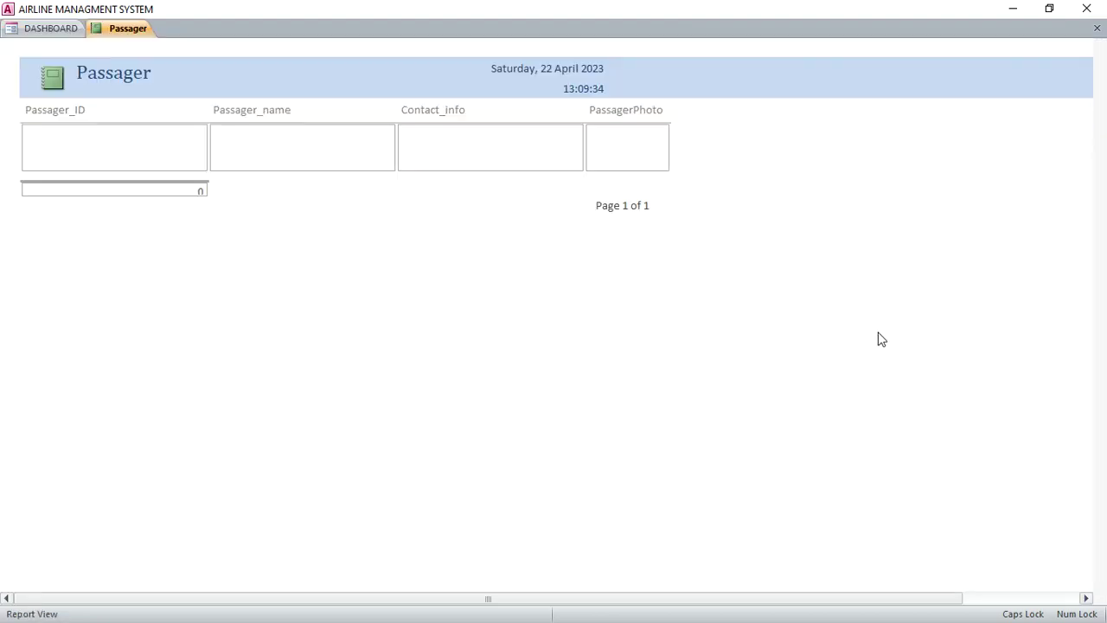
{"action": "left_click", "coordinate": [1096, 28]}
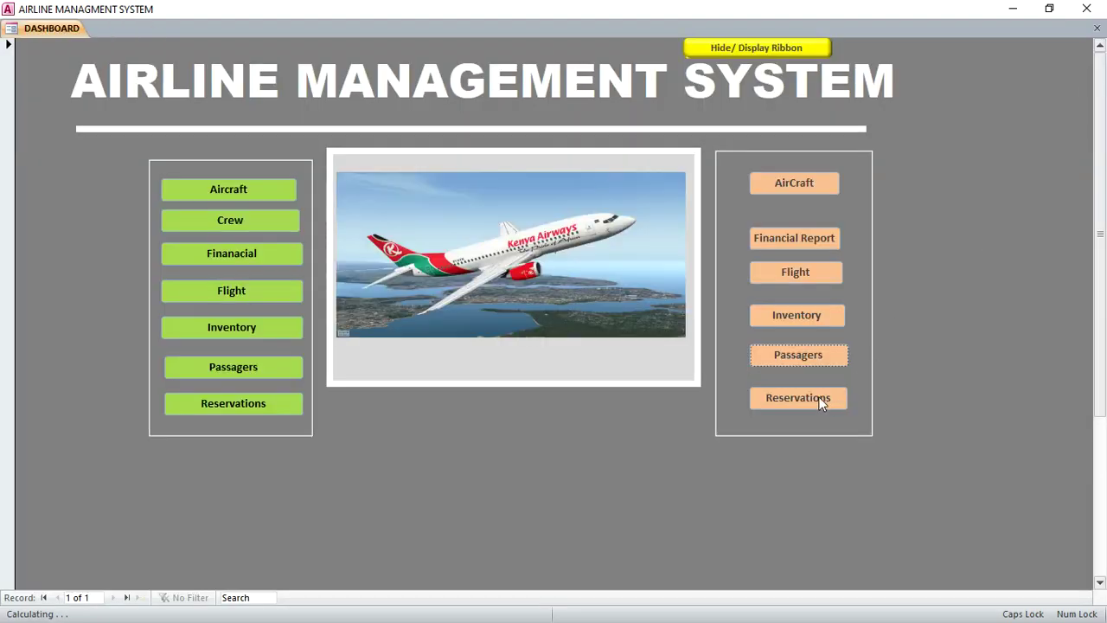
{"action": "left_click", "coordinate": [818, 396]}
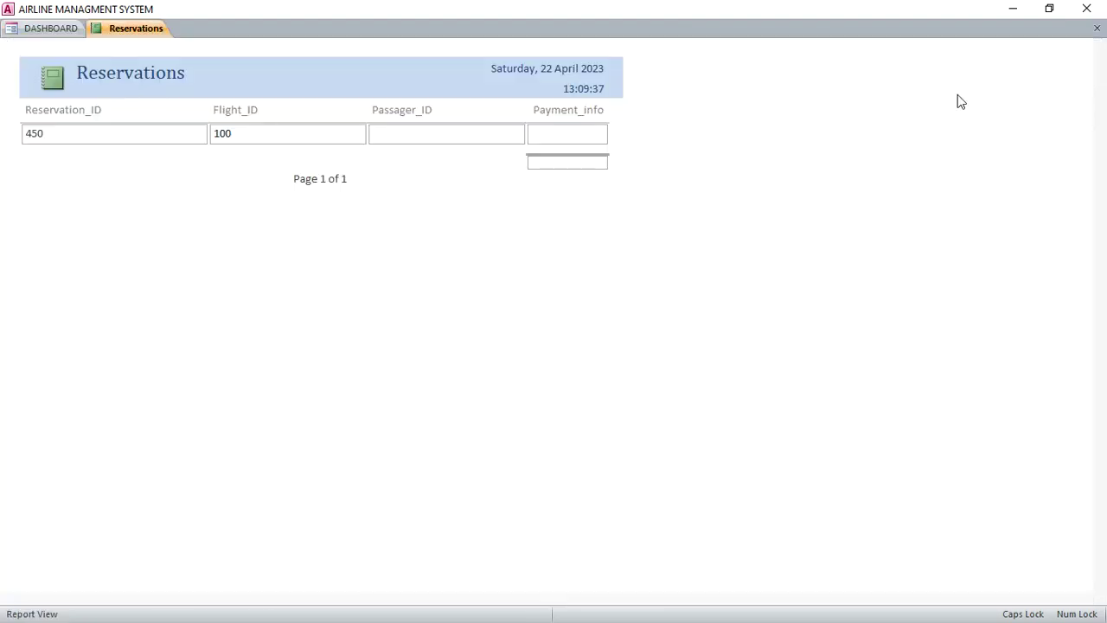
{"action": "left_click", "coordinate": [1096, 28]}
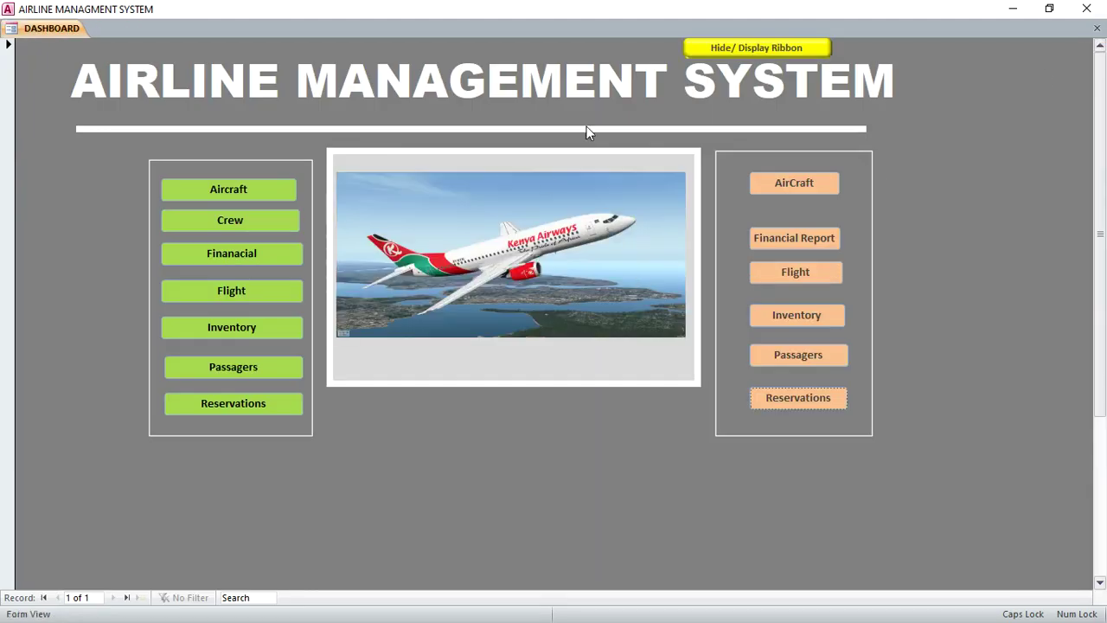
{"action": "left_click", "coordinate": [736, 47]}
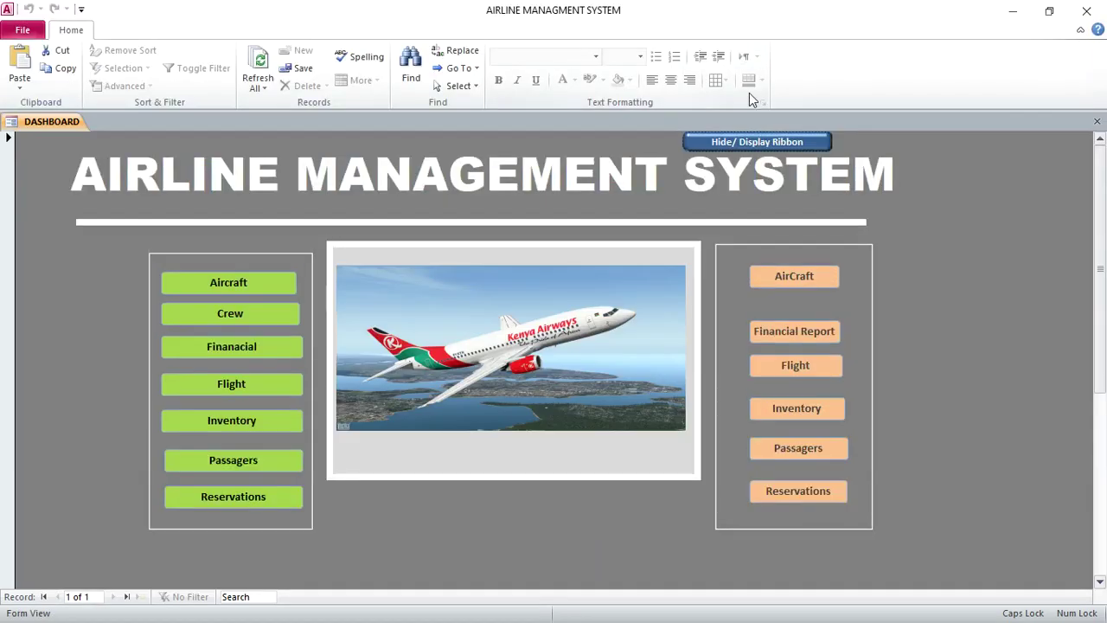
Step: Hide the ribbon, exit Access, and reopen the Airline management database from the desktop
{"action": "left_click", "coordinate": [745, 149]}
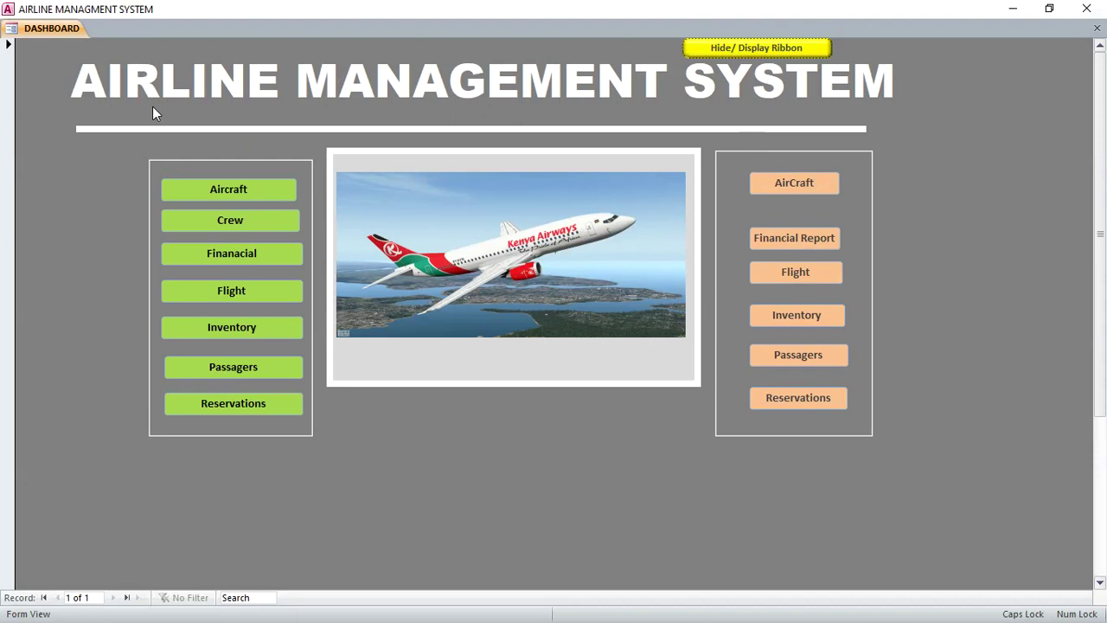
{"action": "left_click", "coordinate": [1084, 19]}
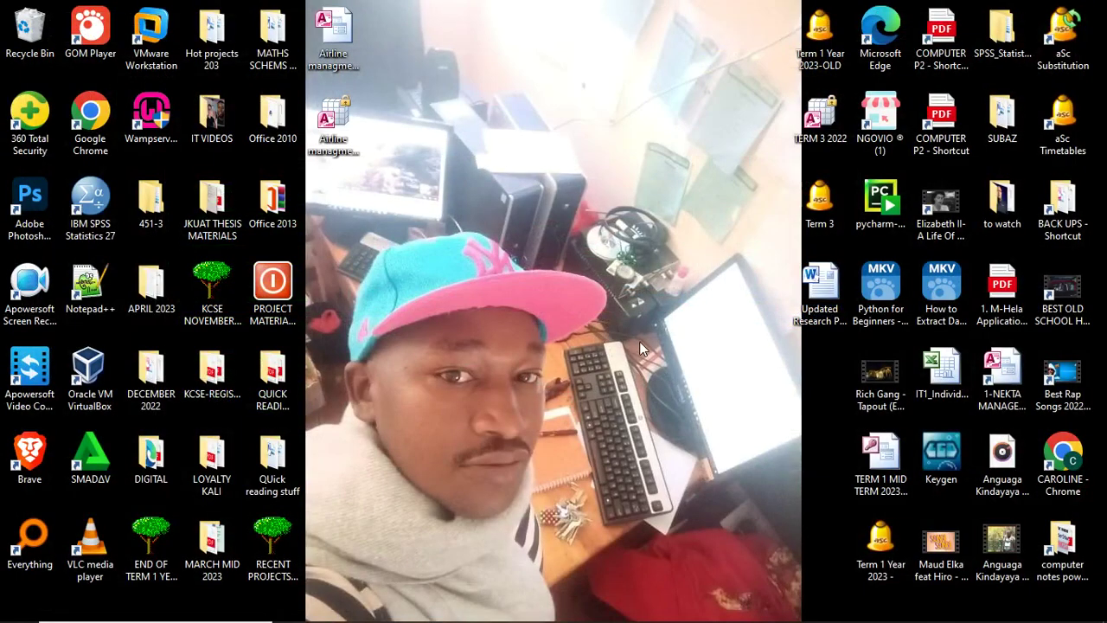
{"action": "left_click", "coordinate": [344, 45]}
{"action": "double_click", "coordinate": [344, 45]}
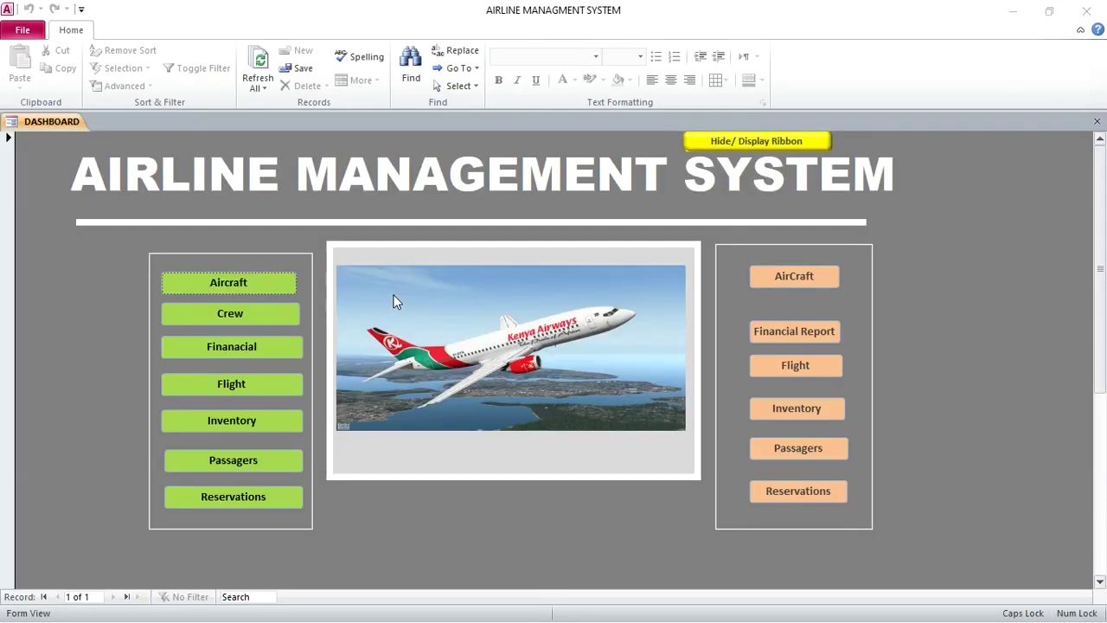
Step: Enable Display Navigation Pane and Allow Default Shortcut Menus for the current database, then close Access
{"action": "left_click", "coordinate": [23, 29]}
{"action": "left_click", "coordinate": [68, 95]}
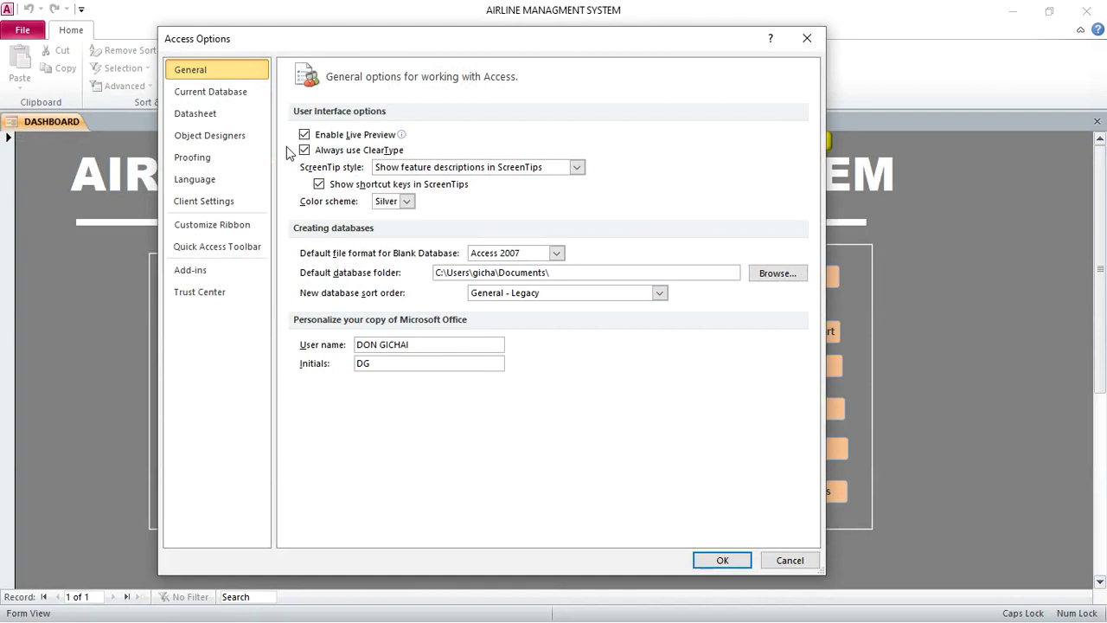
{"action": "left_click", "coordinate": [221, 89]}
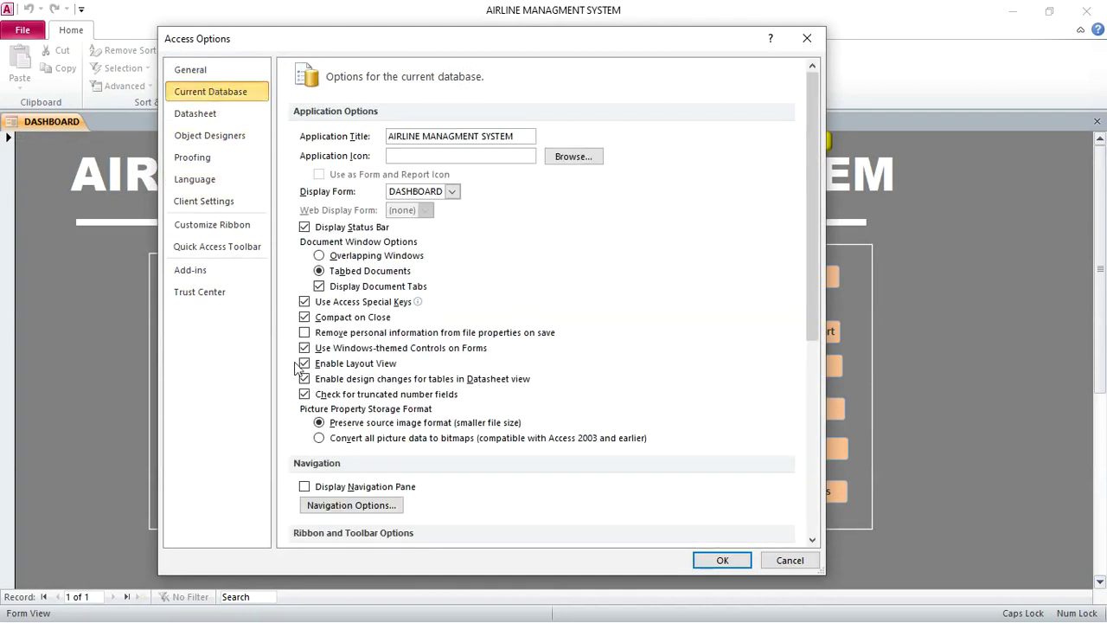
{"action": "scroll", "coordinate": [344, 453], "scroll_direction": "down", "scroll_amount": 3}
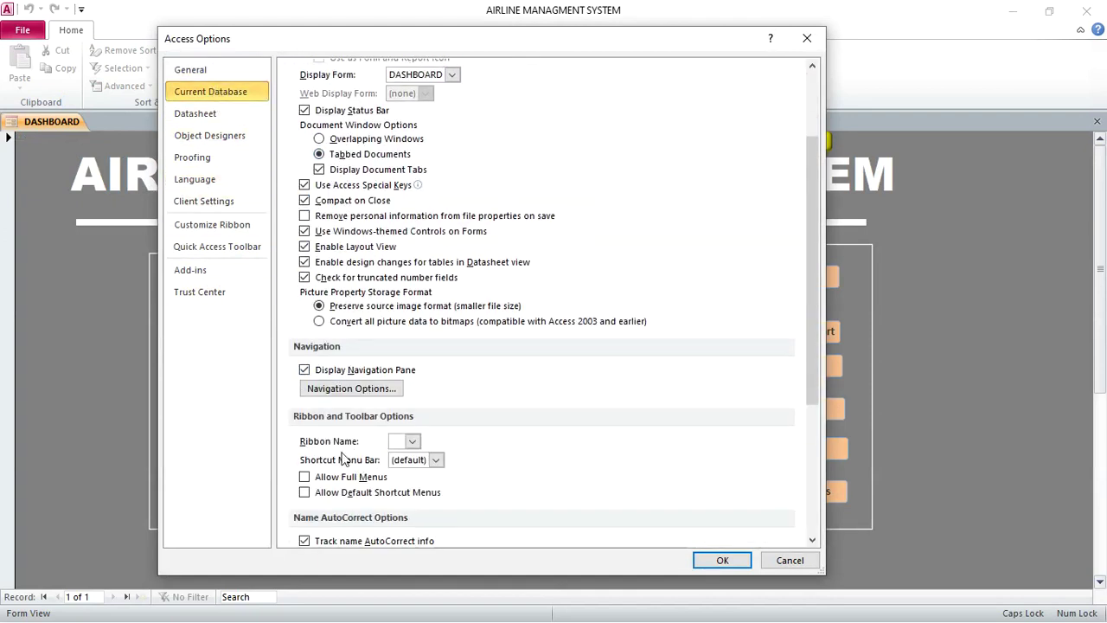
{"action": "left_click", "coordinate": [396, 494]}
{"action": "left_click", "coordinate": [707, 560]}
{"action": "left_click", "coordinate": [555, 342]}
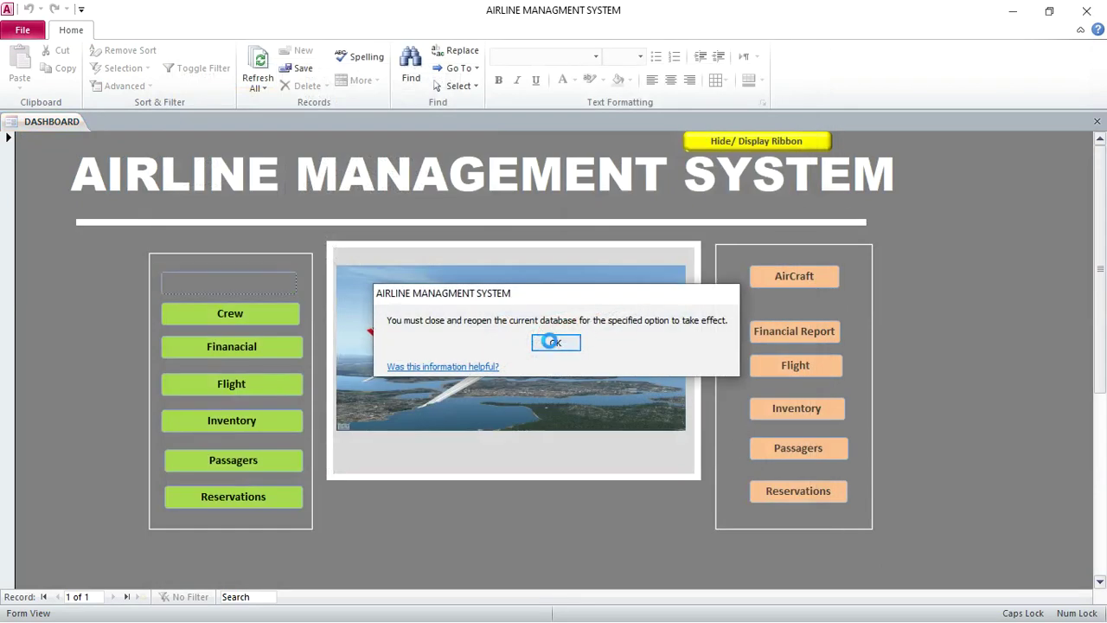
{"action": "left_click", "coordinate": [1086, 11]}
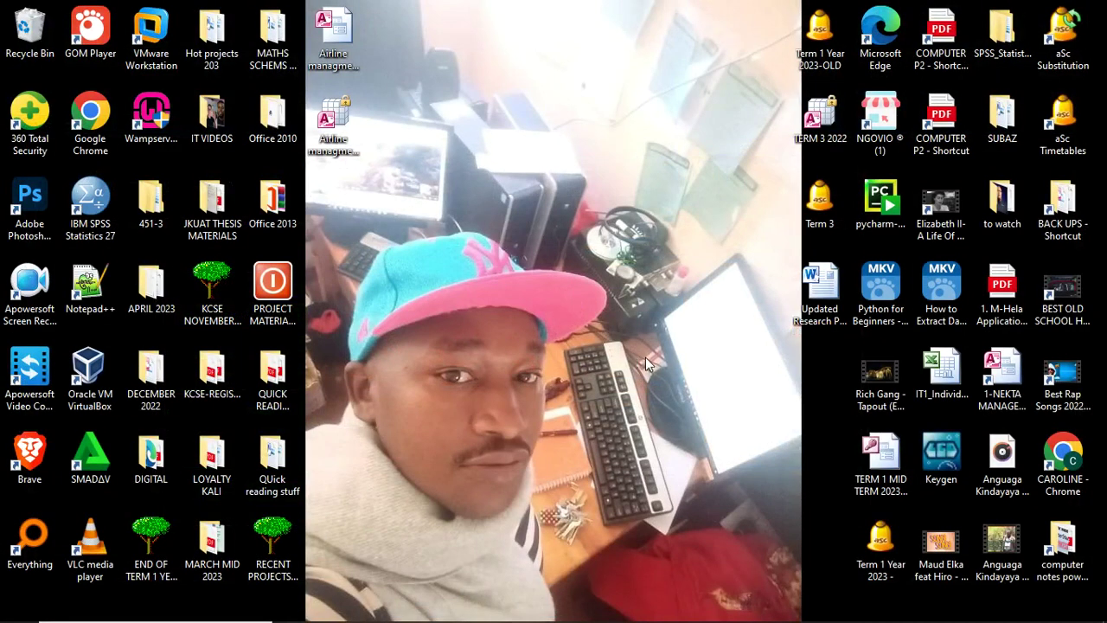
Step: Reopen the airline management database and open the Aircraft table in Design View
{"action": "double_click", "coordinate": [348, 38]}
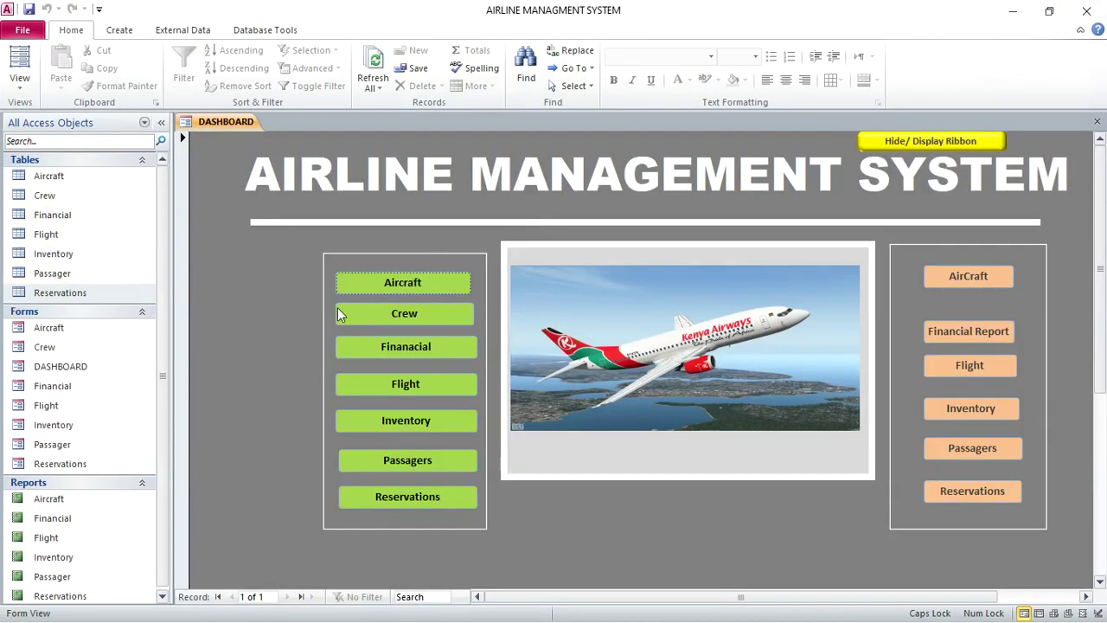
{"action": "left_click", "coordinate": [62, 181]}
{"action": "right_click", "coordinate": [62, 181]}
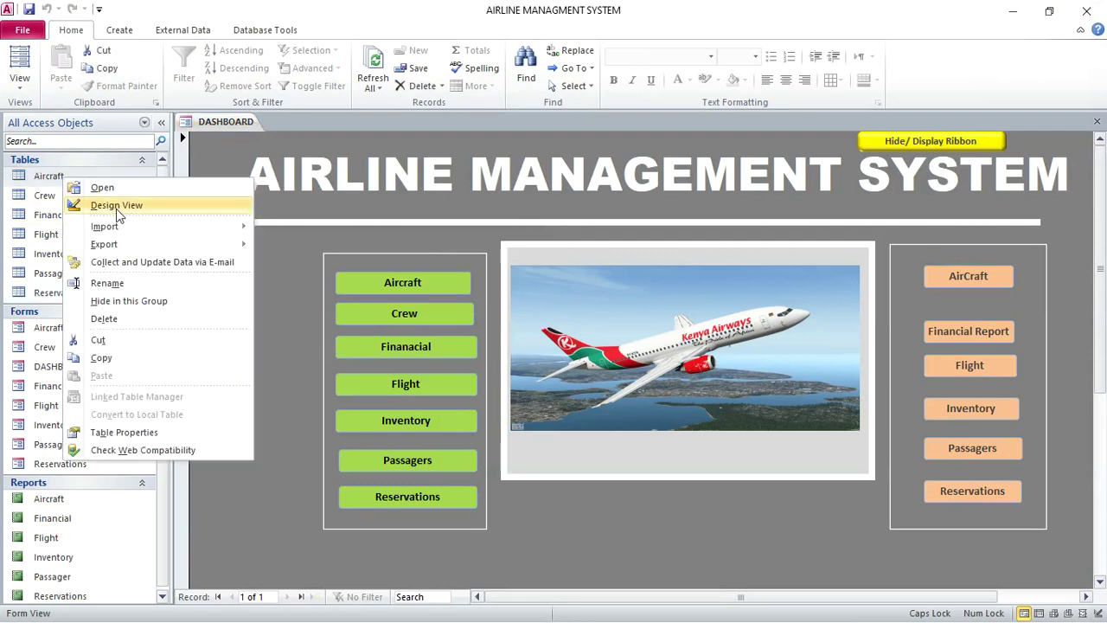
{"action": "left_click", "coordinate": [120, 205]}
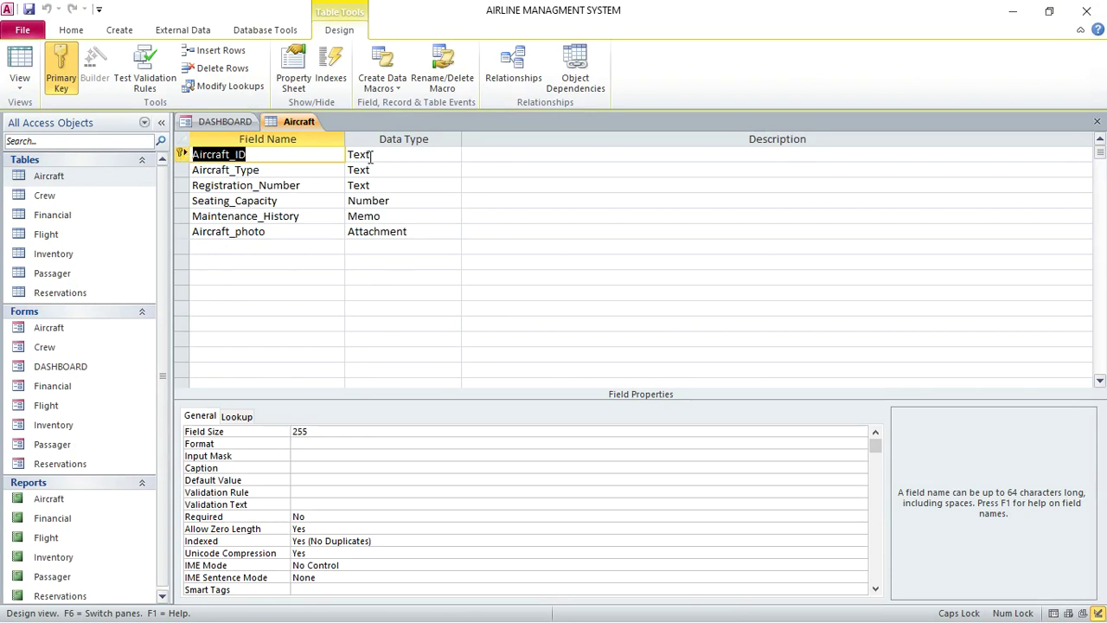
Step: Open the Crew table in Design View and select its Crew_ID field name
{"action": "right_click", "coordinate": [64, 193]}
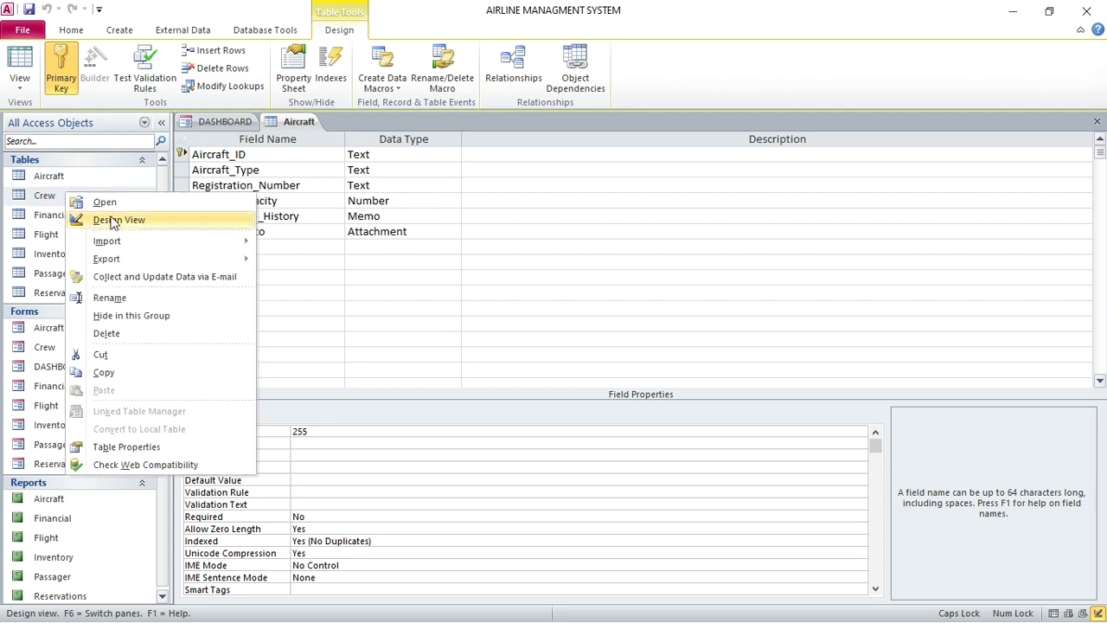
{"action": "left_click", "coordinate": [136, 223]}
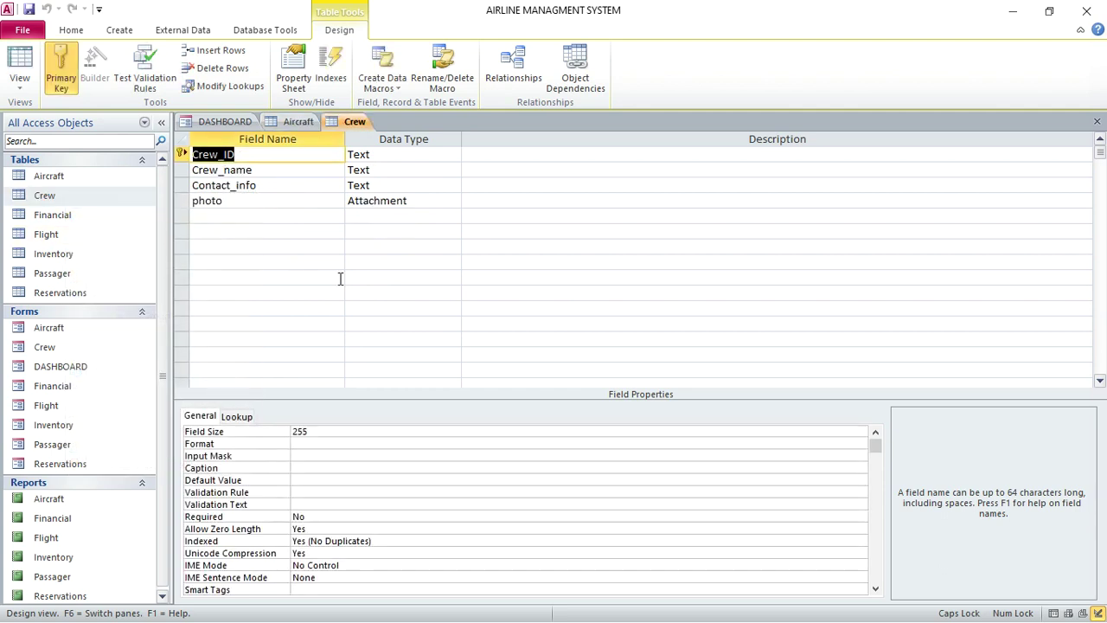
{"action": "left_click", "coordinate": [262, 156]}
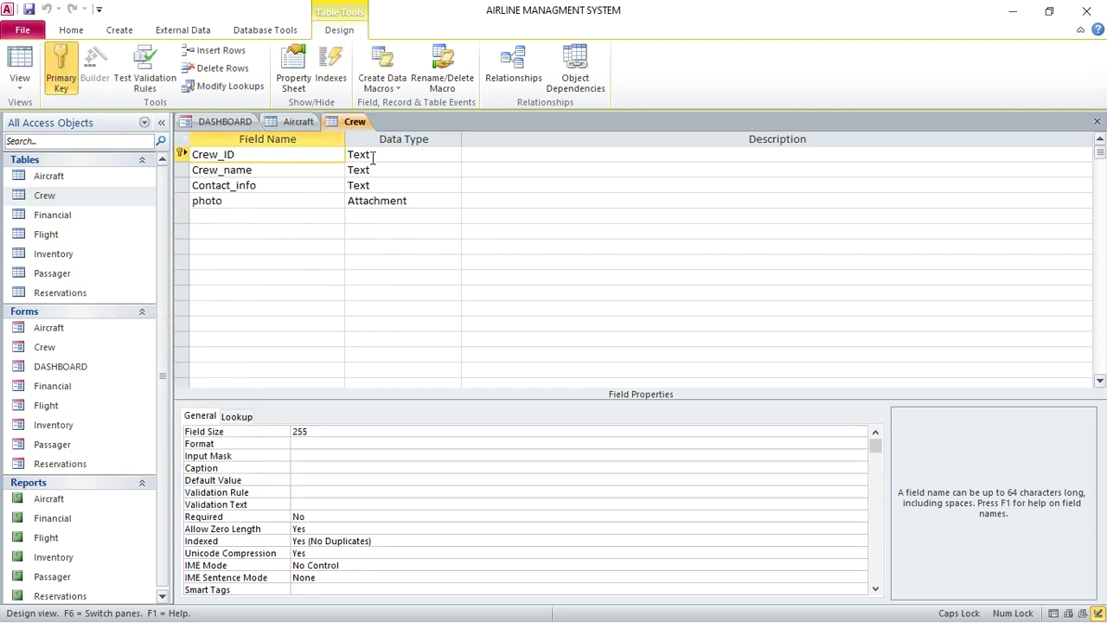
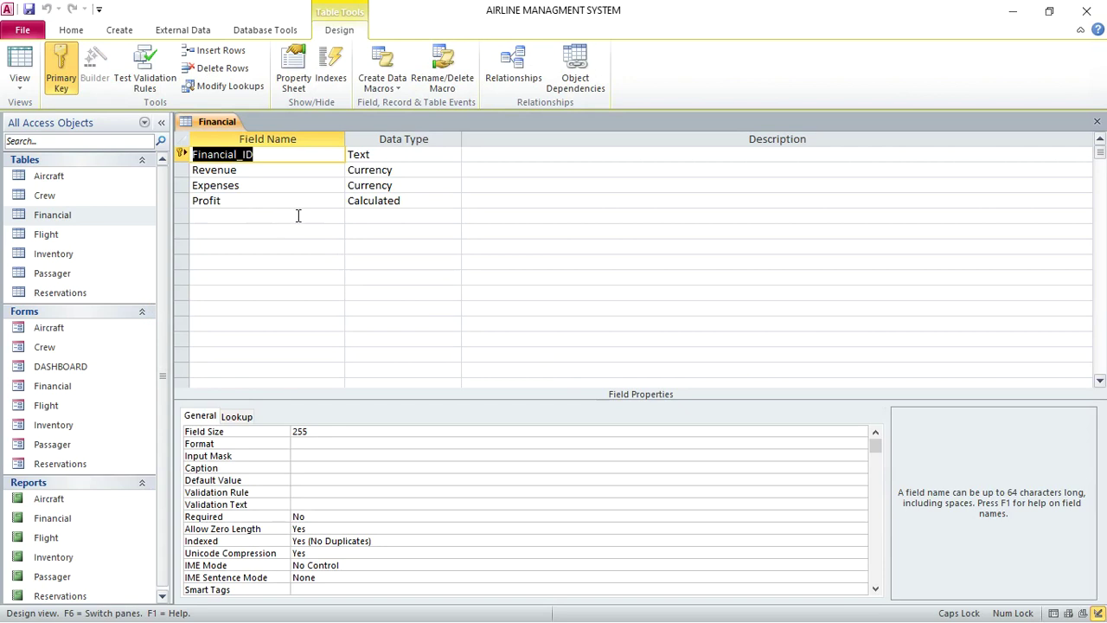
Step: Open the Flight and Reservations table designs and inspect their Flight_ID fields
{"action": "right_click", "coordinate": [89, 235]}
{"action": "left_click", "coordinate": [136, 263]}
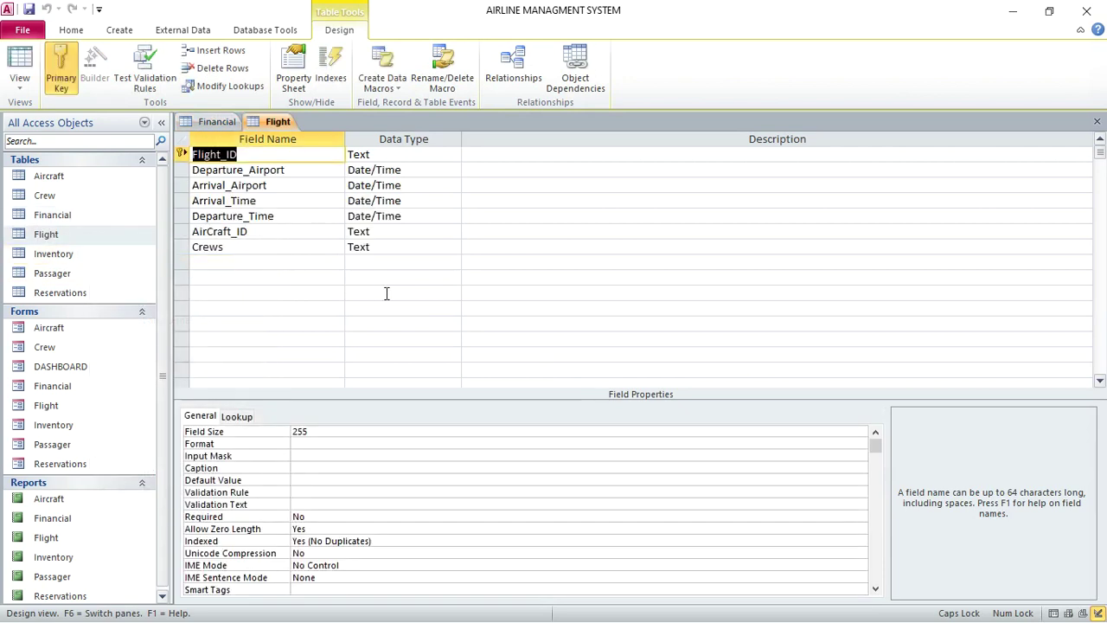
{"action": "left_click", "coordinate": [182, 156]}
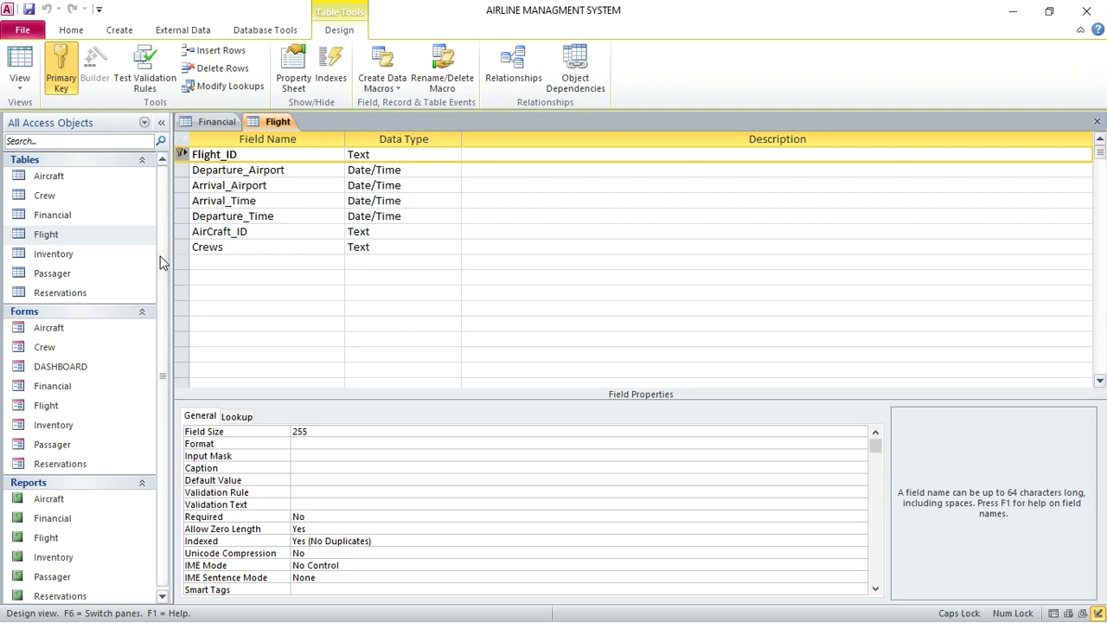
{"action": "left_click", "coordinate": [84, 297]}
{"action": "right_click", "coordinate": [116, 293]}
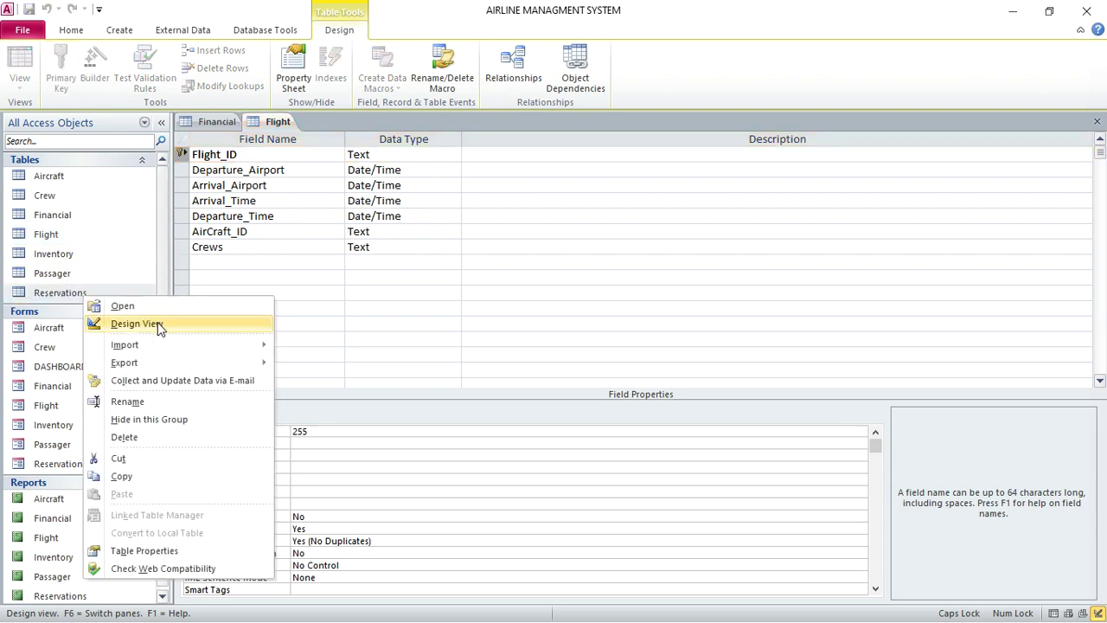
{"action": "left_click", "coordinate": [156, 321]}
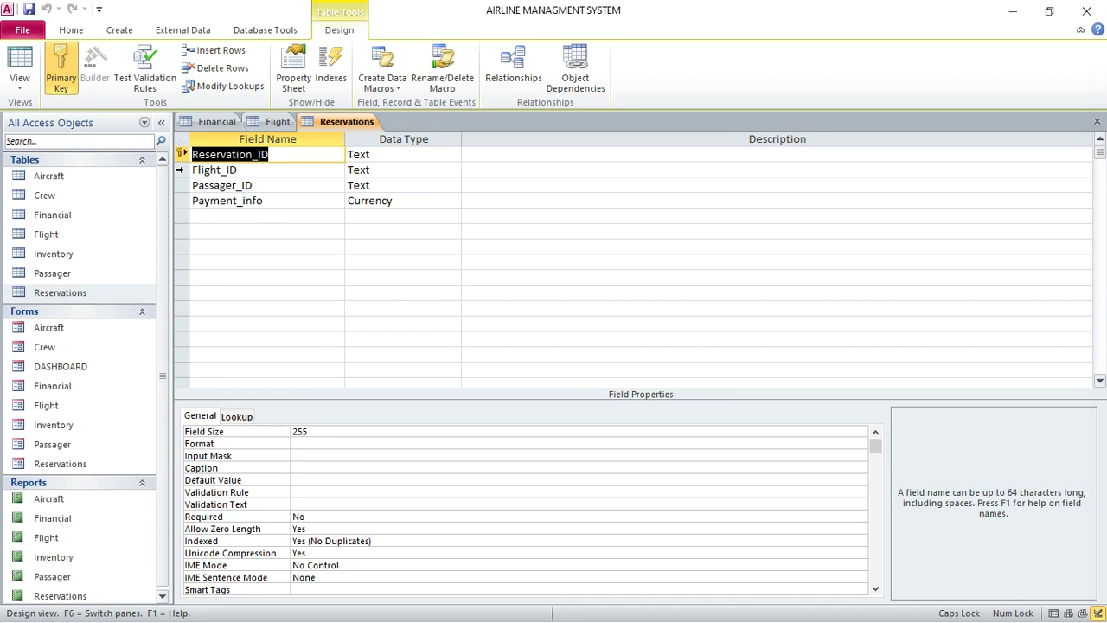
{"action": "left_click", "coordinate": [182, 169]}
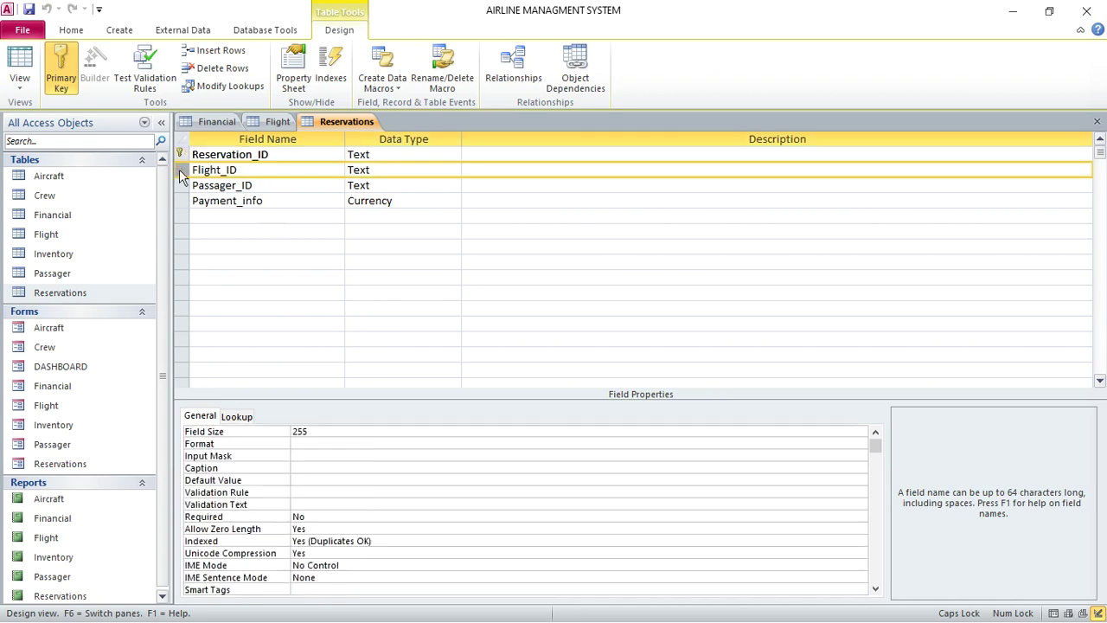
{"action": "left_click", "coordinate": [278, 121]}
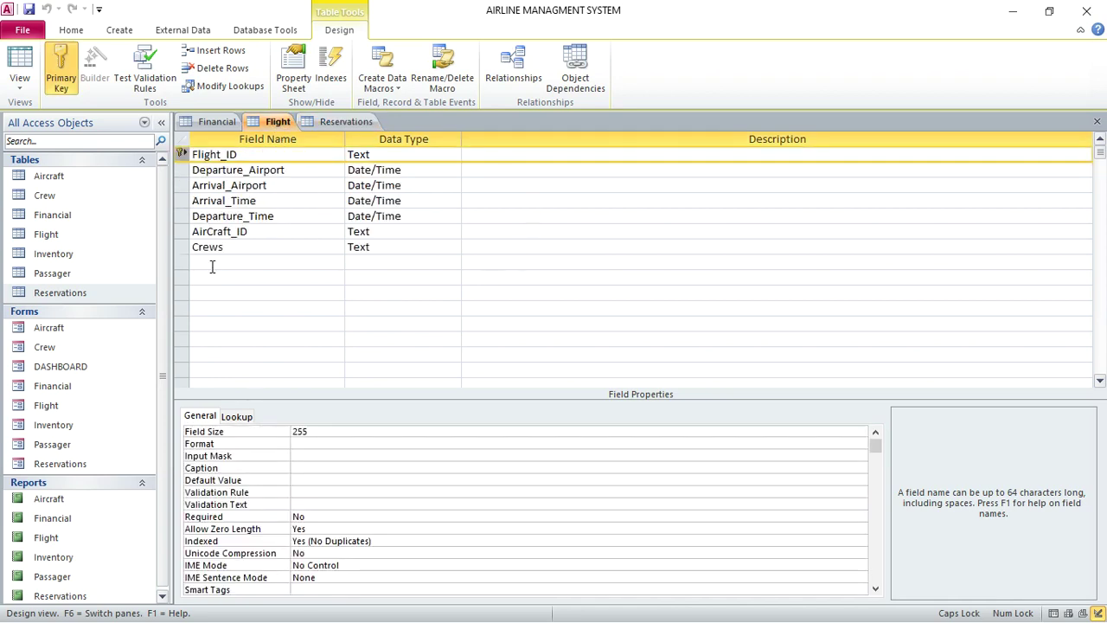
Step: Open the Inventory and Passager designs, checking Flight_ID and the PassagerPhoto Attachment field
{"action": "right_click", "coordinate": [82, 254]}
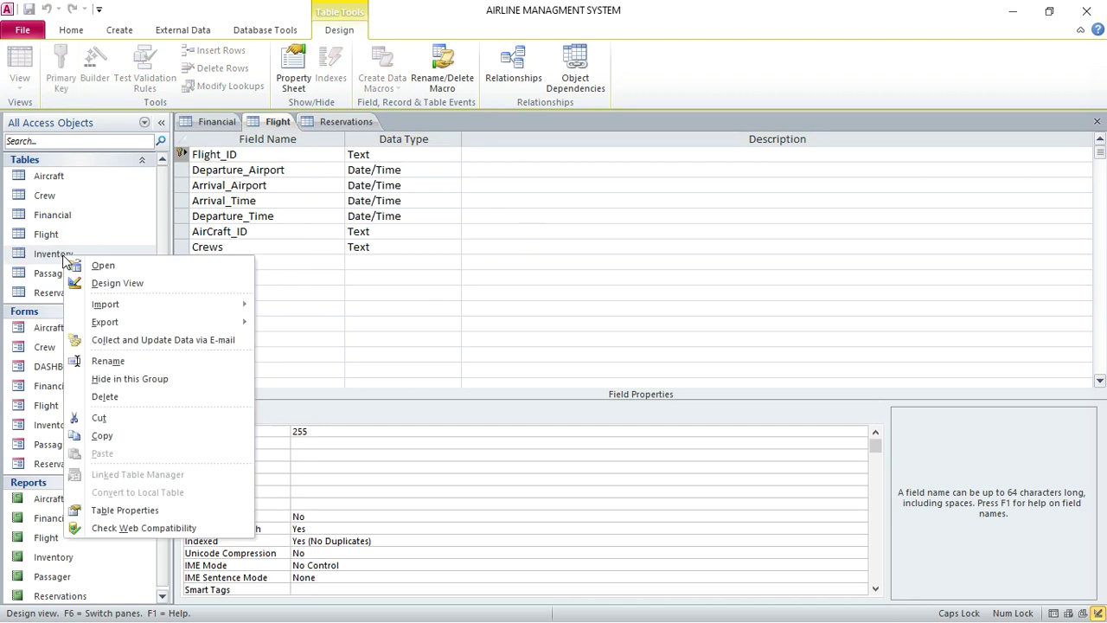
{"action": "left_click", "coordinate": [121, 283]}
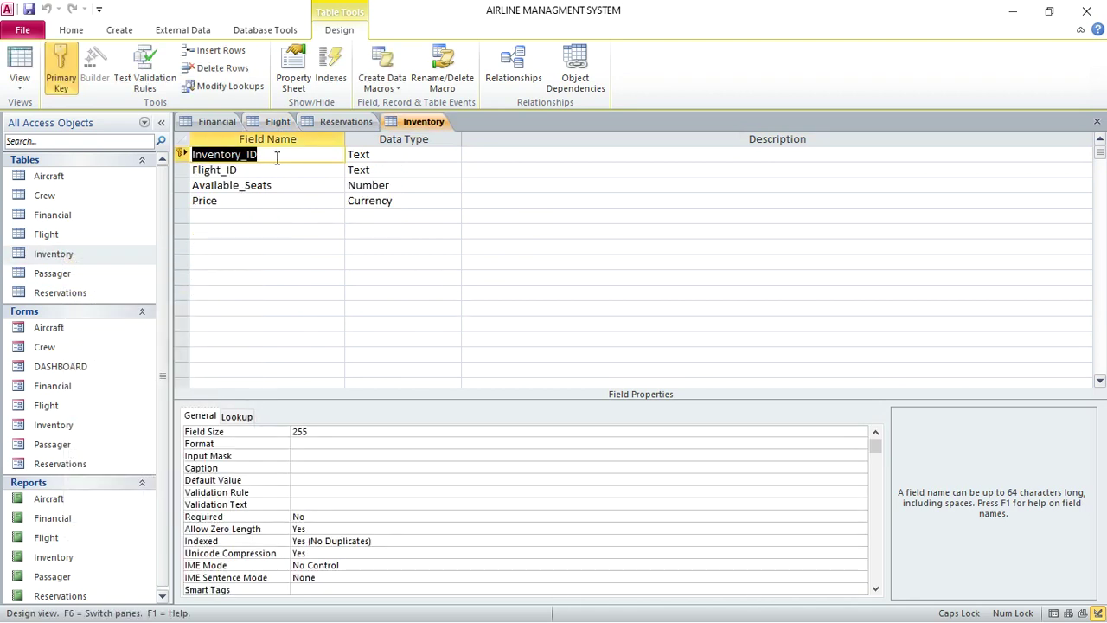
{"action": "left_click", "coordinate": [182, 171]}
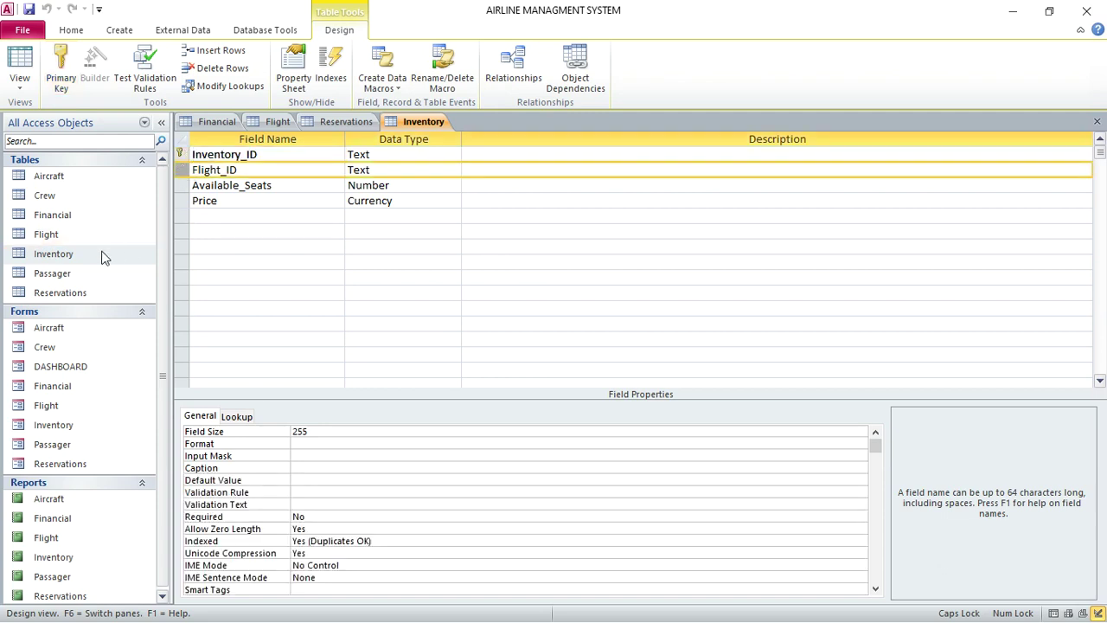
{"action": "right_click", "coordinate": [84, 277]}
{"action": "left_click", "coordinate": [134, 309]}
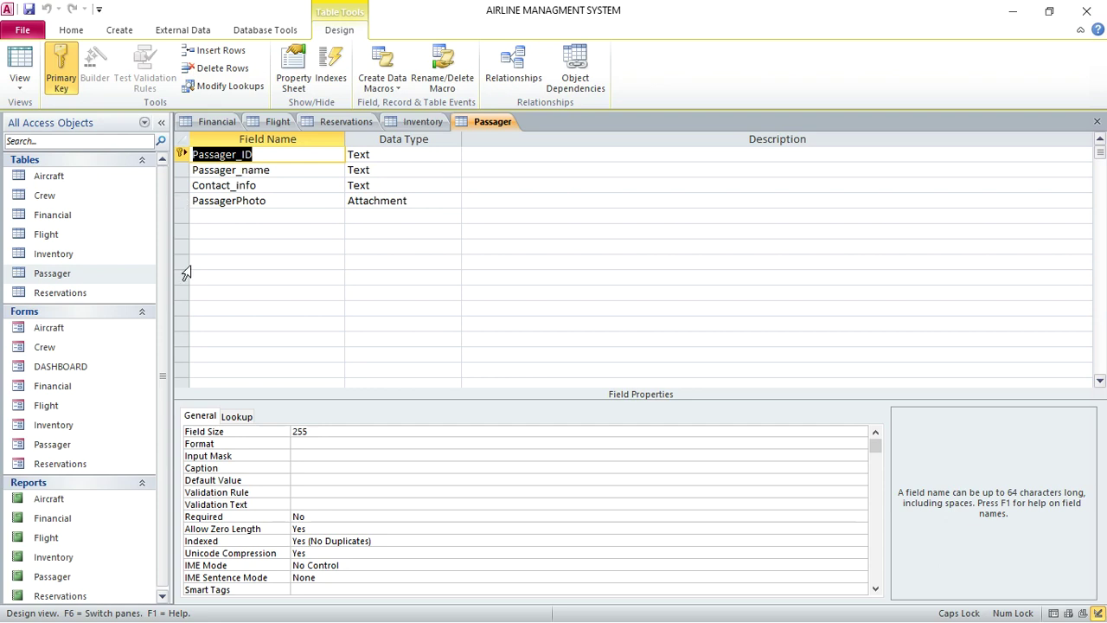
{"action": "left_click", "coordinate": [424, 205]}
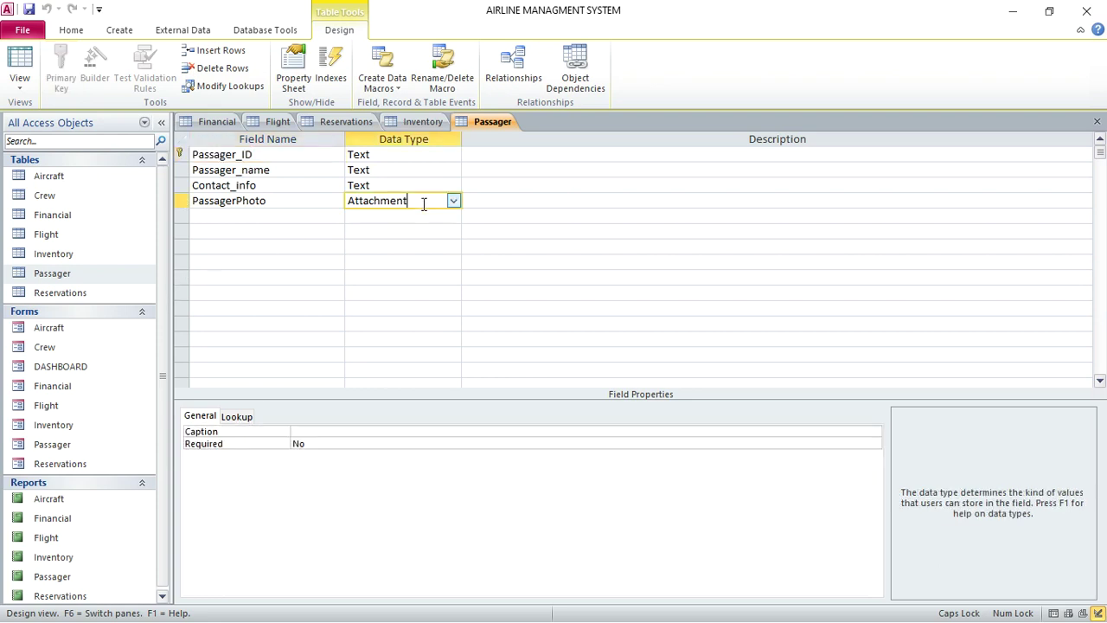
Step: Return to the Reservations design and select its Flight_ID and Passager_ID rows
{"action": "right_click", "coordinate": [102, 292]}
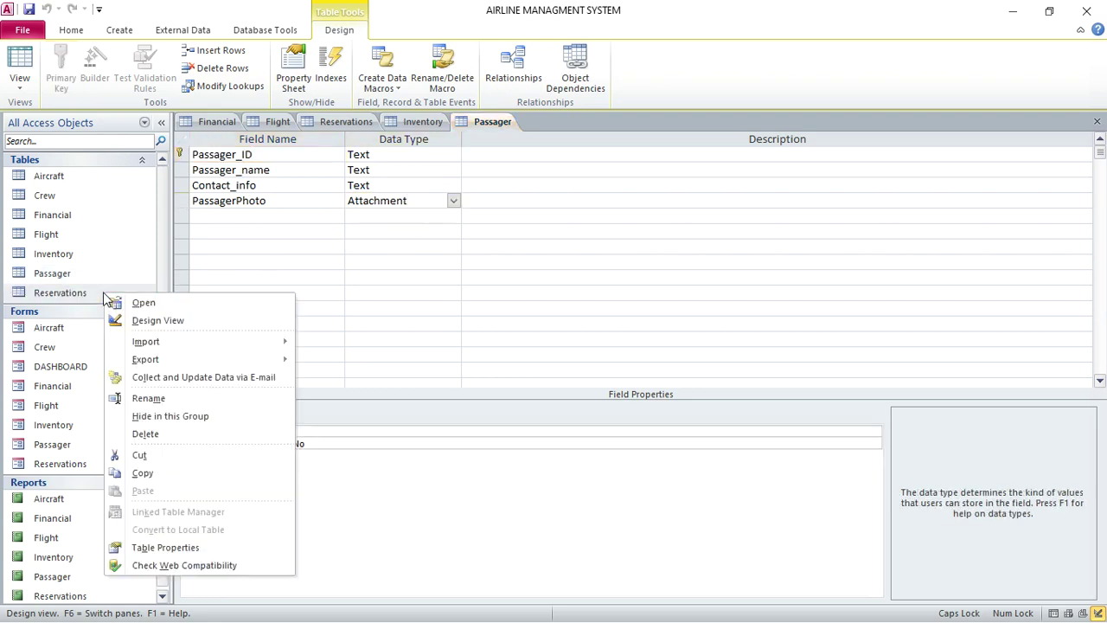
{"action": "left_click", "coordinate": [177, 320]}
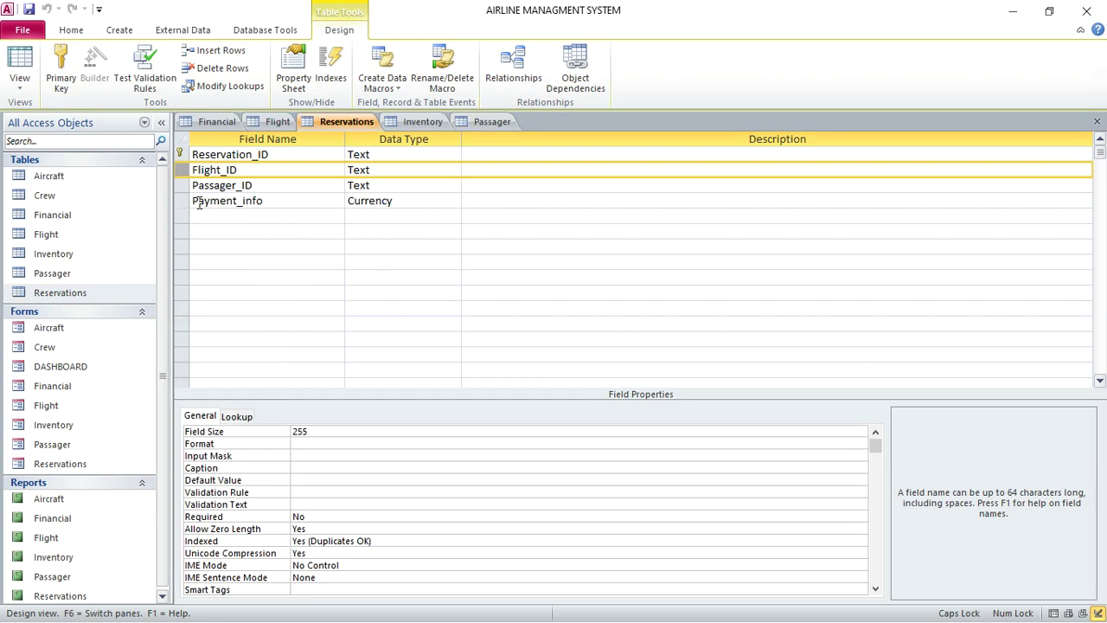
{"action": "left_click", "coordinate": [180, 185]}
{"action": "left_click_drag", "start_coordinate": [180, 185], "coordinate": [172, 165]}
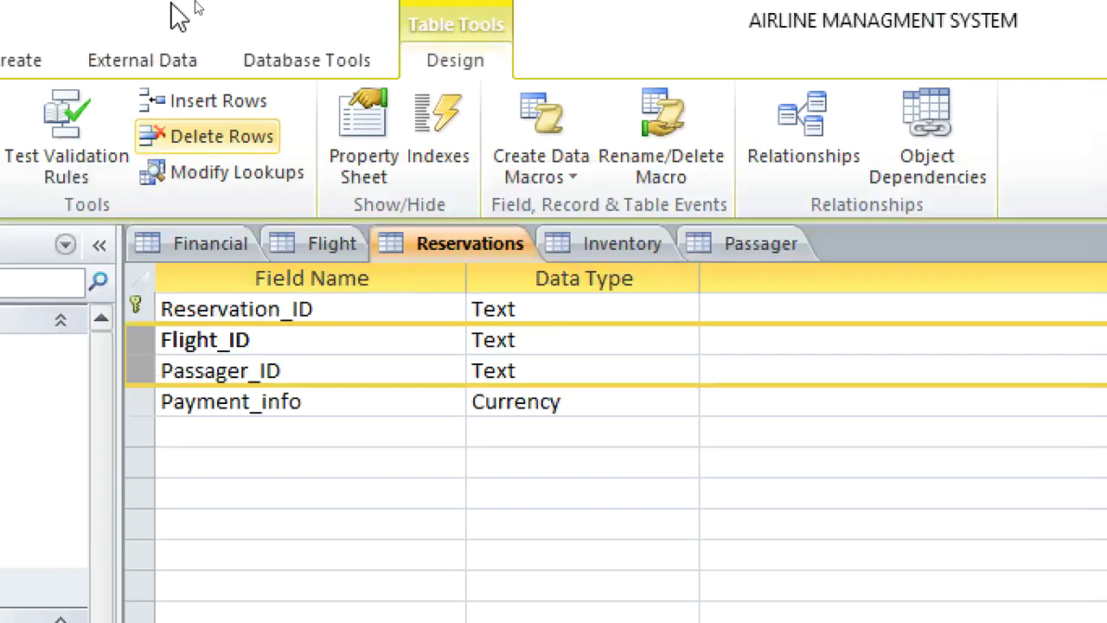
Step: Check the Flight_ID and Passager_ID field names, then view and close the Relationships diagram
{"action": "left_click", "coordinate": [265, 356]}
{"action": "left_click", "coordinate": [265, 339]}
{"action": "left_click", "coordinate": [288, 367]}
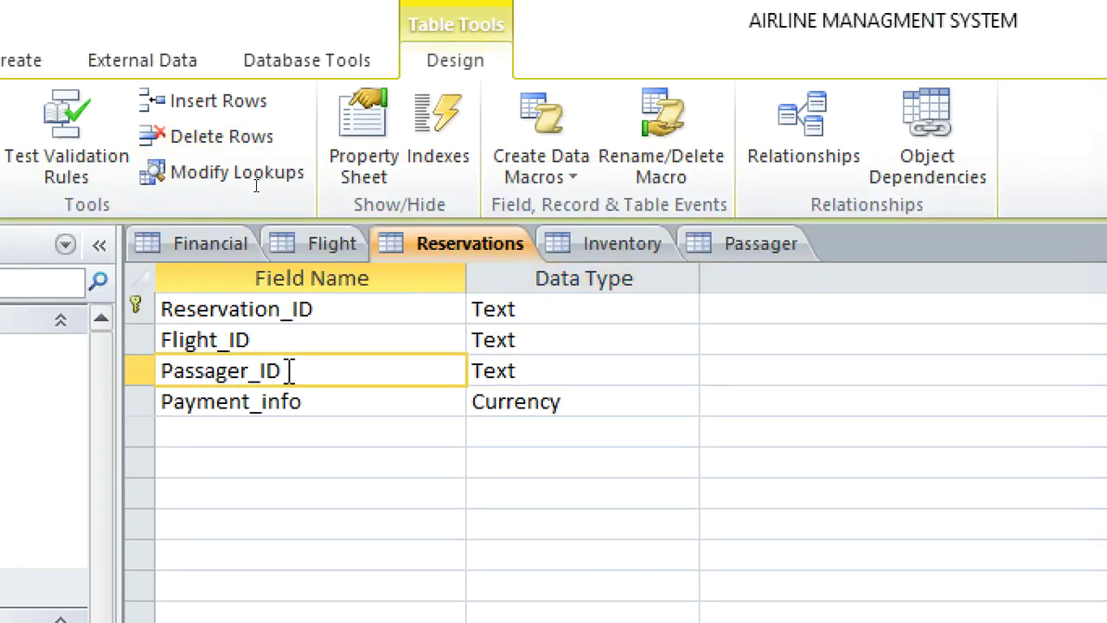
{"action": "left_click", "coordinate": [284, 54]}
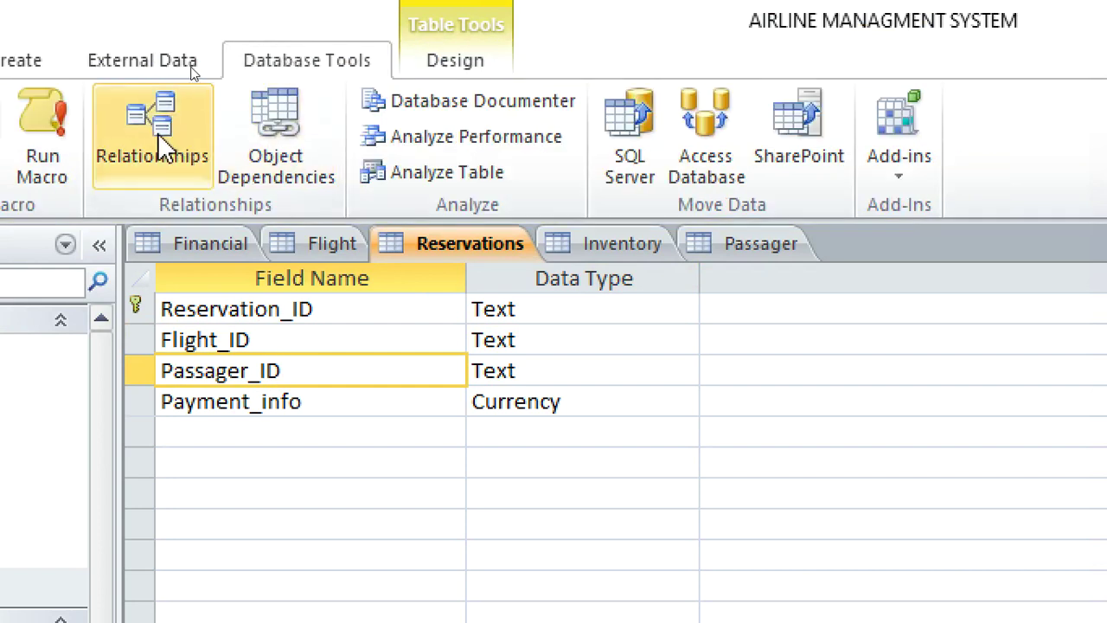
{"action": "left_click", "coordinate": [154, 152]}
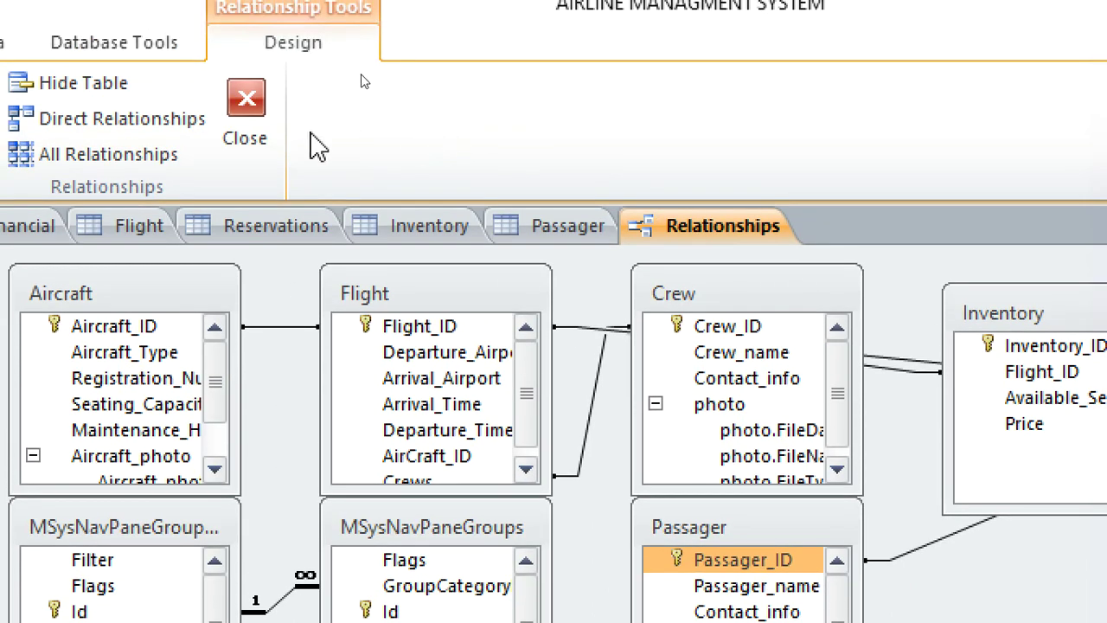
{"action": "left_click", "coordinate": [245, 112]}
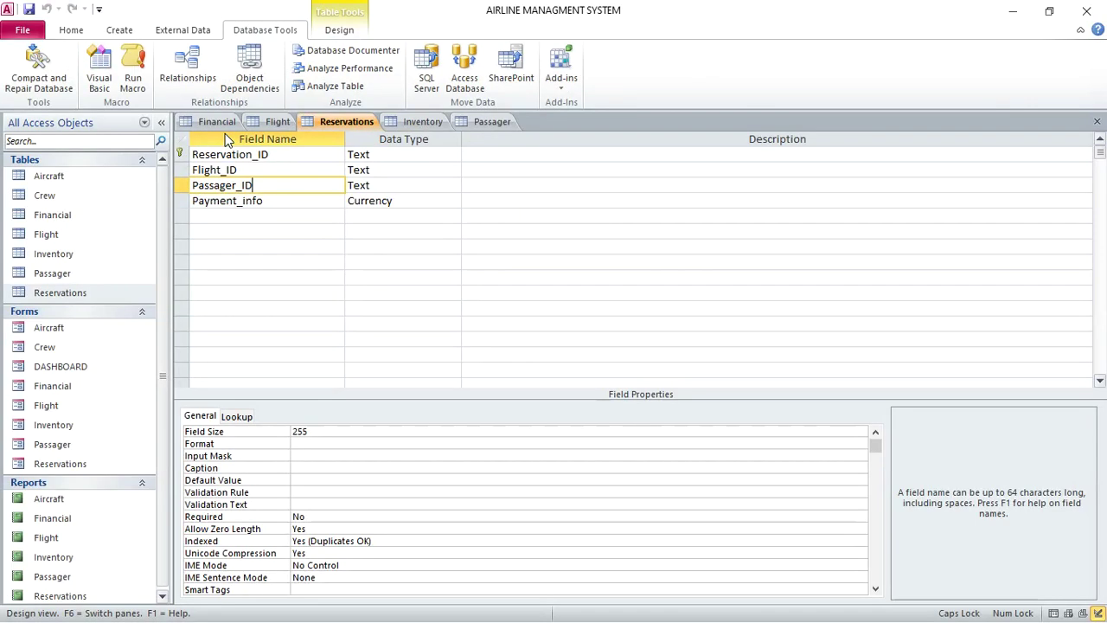
Step: Open the Aircraft form and switch it to Design View
{"action": "scroll", "coordinate": [87, 329], "scroll_direction": "down", "scroll_amount": 1}
{"action": "left_click", "coordinate": [77, 325]}
{"action": "double_click", "coordinate": [77, 325]}
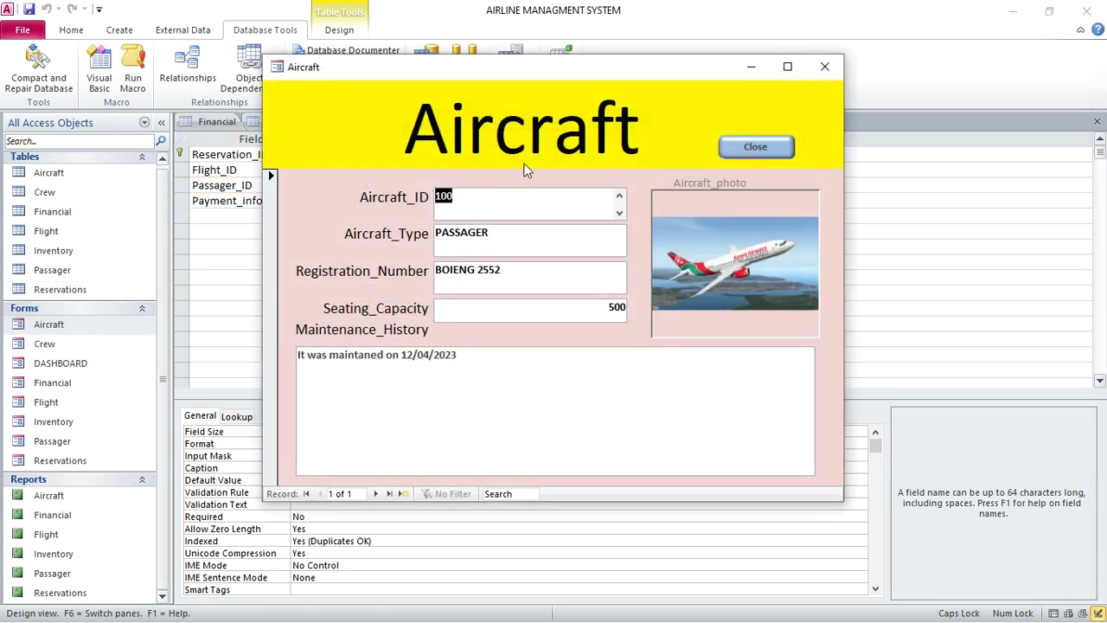
{"action": "right_click", "coordinate": [336, 113]}
{"action": "left_click", "coordinate": [388, 161]}
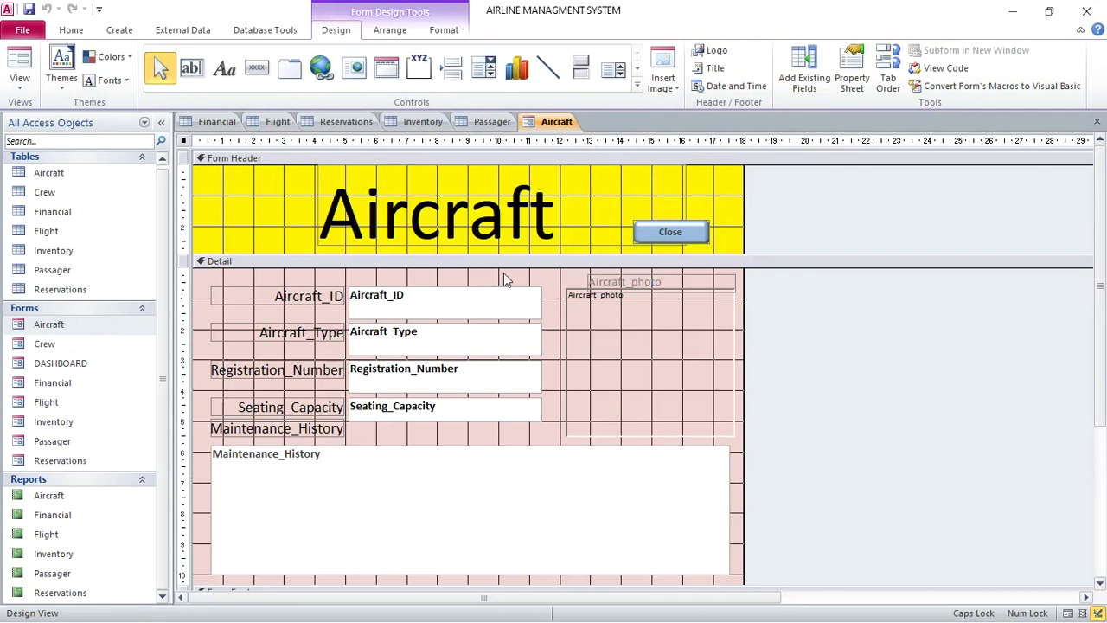
Step: Open the Crew, Financial, Flight, Passager and Reservations forms in Design View, then show the Financial table design
{"action": "right_click", "coordinate": [62, 346]}
{"action": "left_click", "coordinate": [118, 394]}
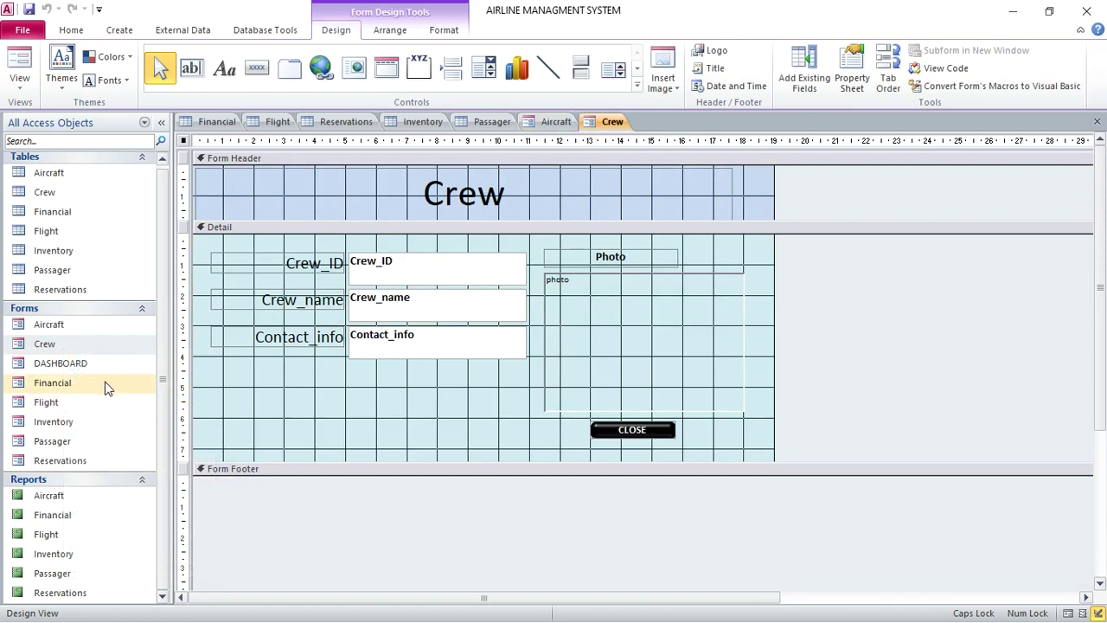
{"action": "right_click", "coordinate": [82, 384]}
{"action": "left_click", "coordinate": [134, 429]}
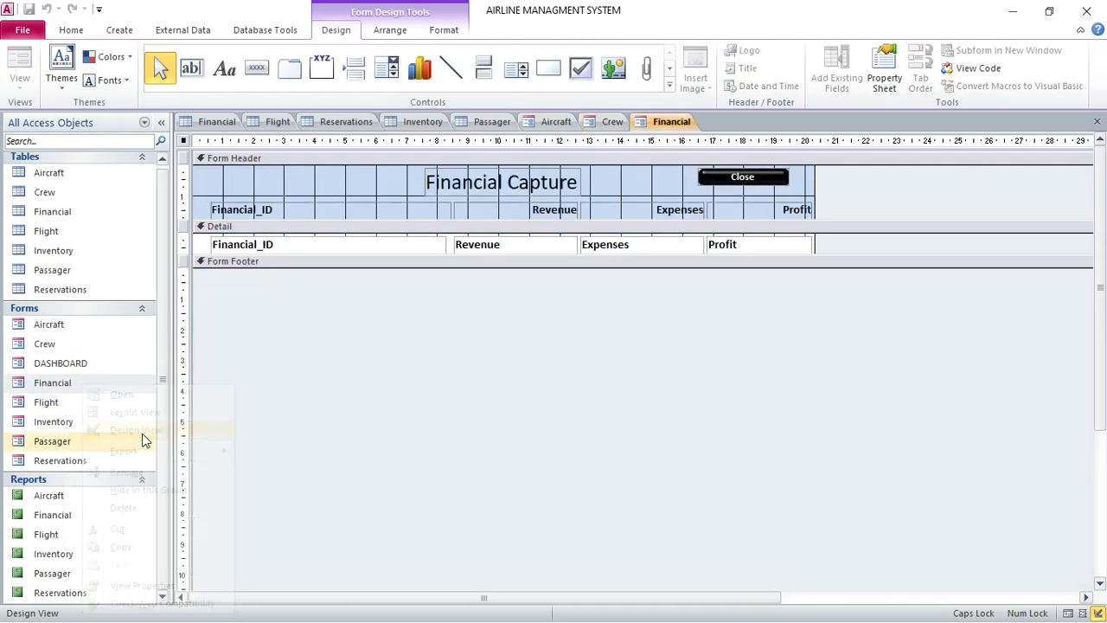
{"action": "right_click", "coordinate": [99, 404]}
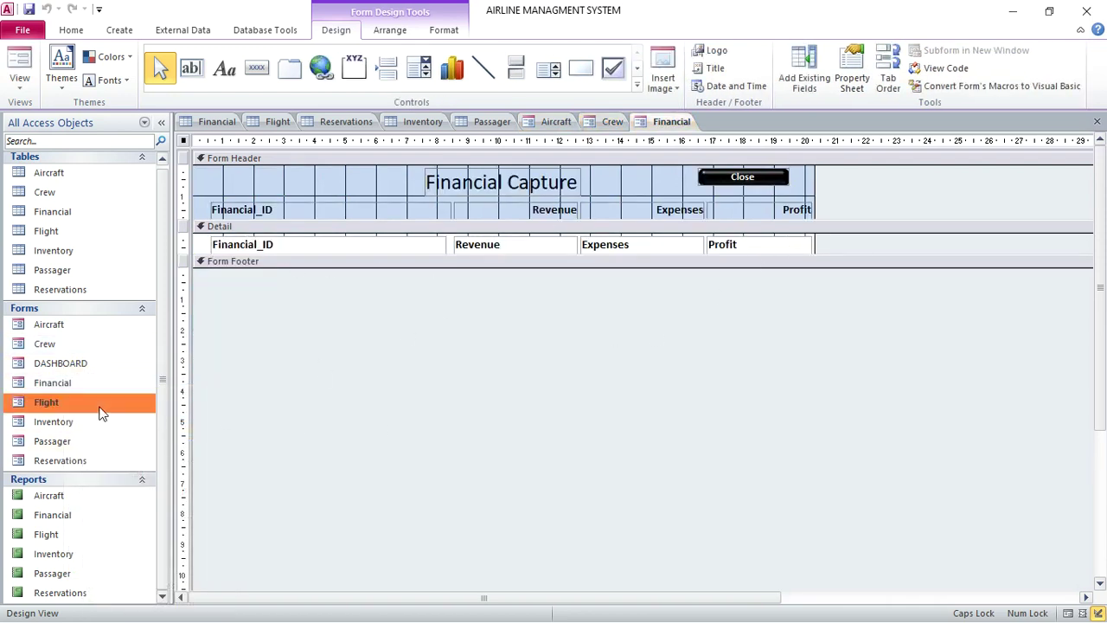
{"action": "left_click", "coordinate": [183, 223]}
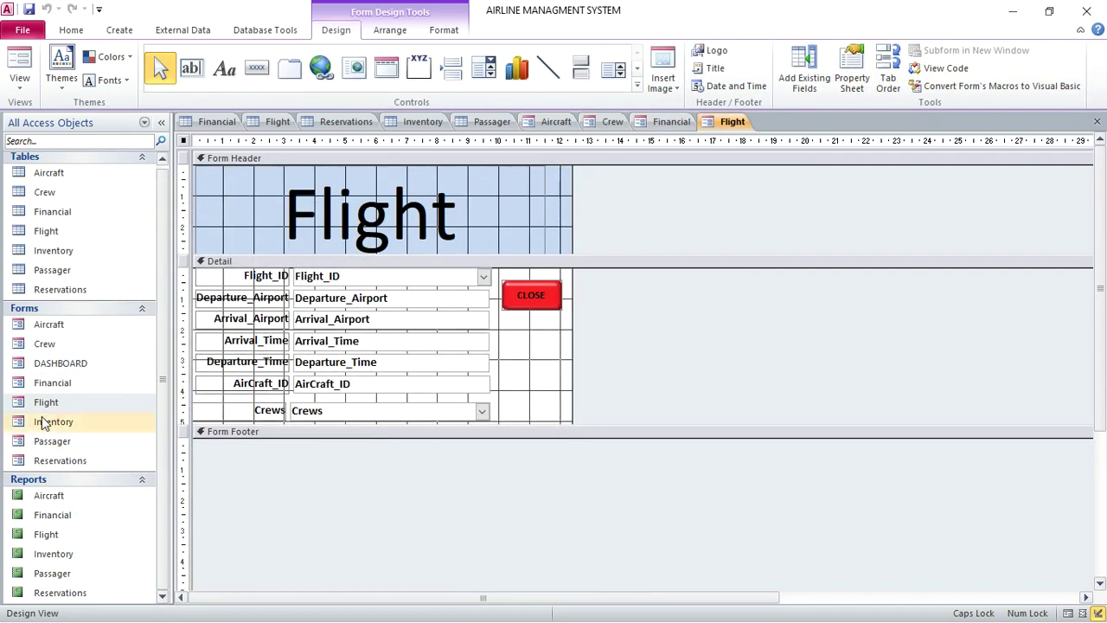
{"action": "right_click", "coordinate": [50, 443]}
{"action": "left_click", "coordinate": [138, 261]}
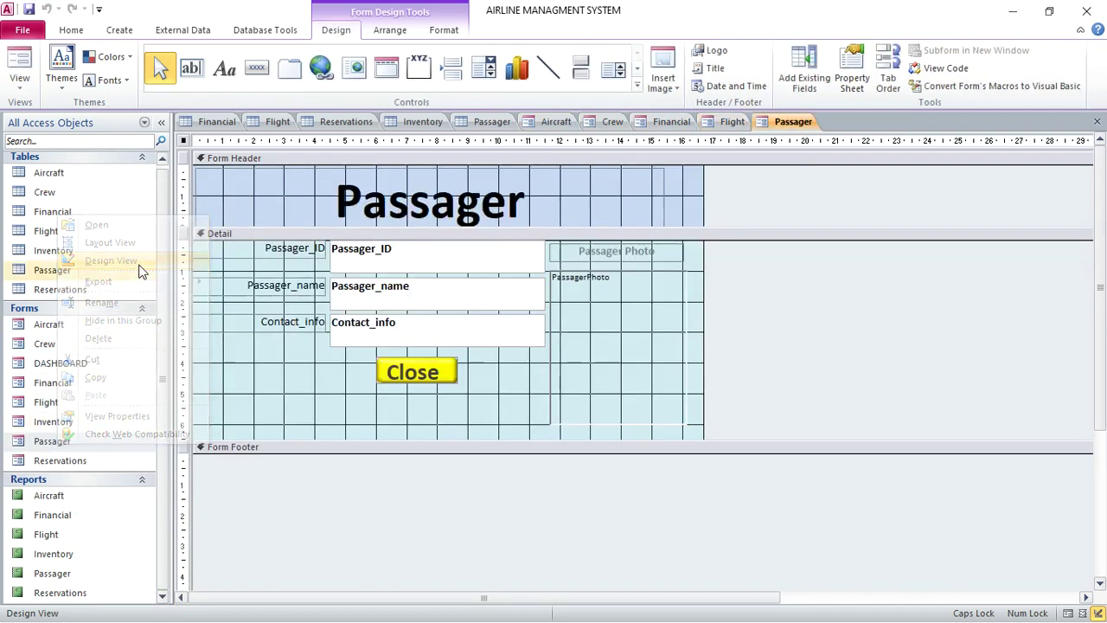
{"action": "right_click", "coordinate": [111, 467]}
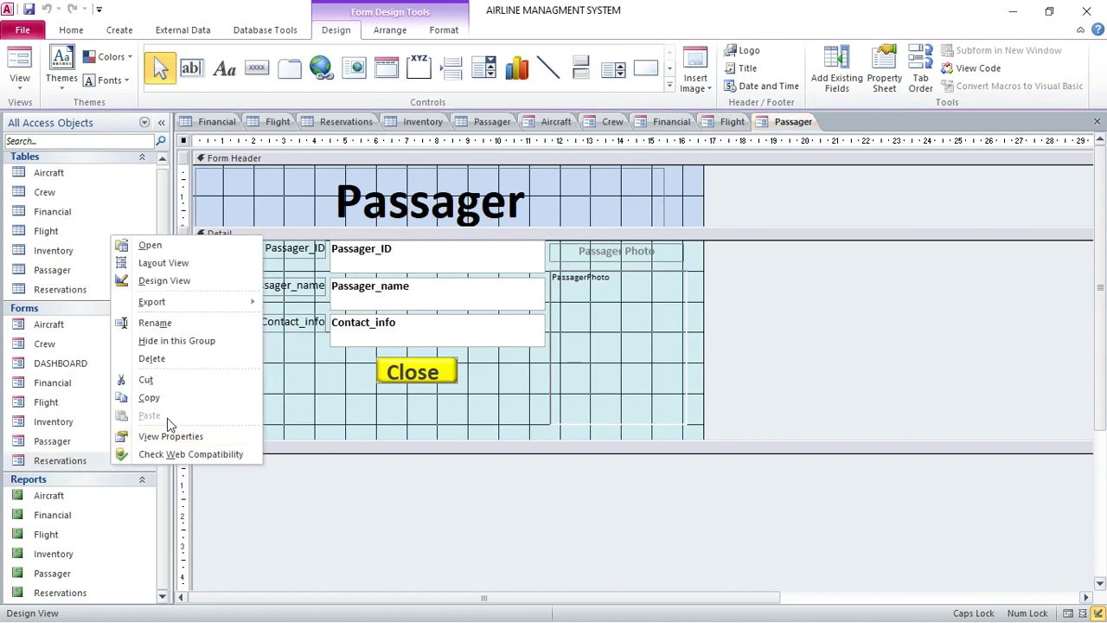
{"action": "left_click", "coordinate": [163, 282]}
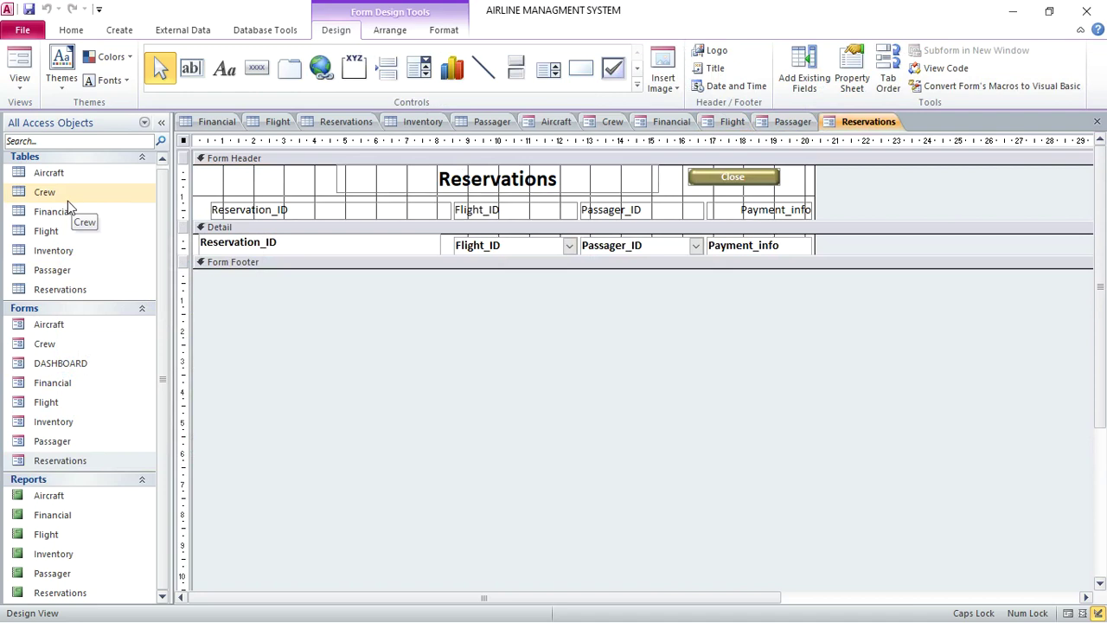
{"action": "left_click", "coordinate": [65, 174]}
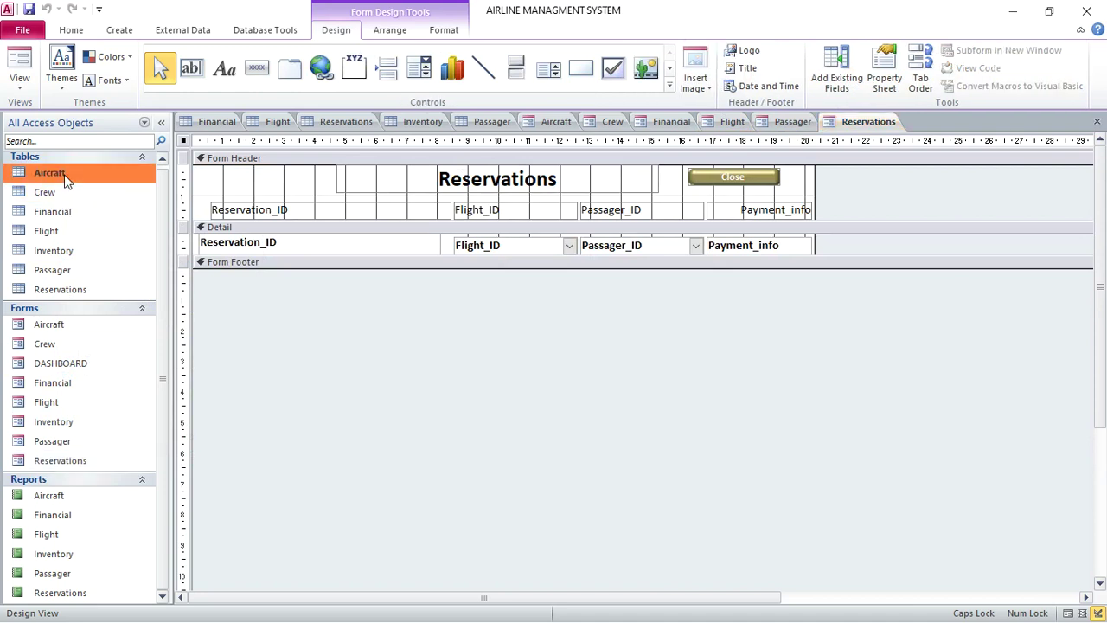
{"action": "left_click", "coordinate": [208, 122]}
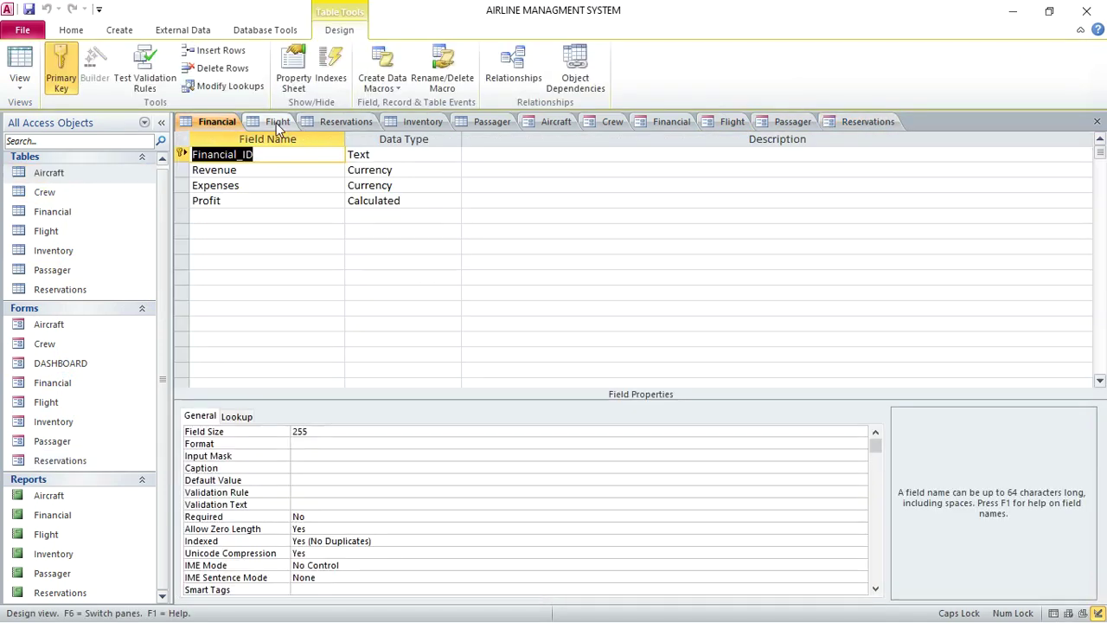
Step: View the Flight, Reservations, Inventory and Passager designs, return to the Aircraft form, then open the Start menu
{"action": "left_click", "coordinate": [274, 122]}
{"action": "left_click", "coordinate": [330, 123]}
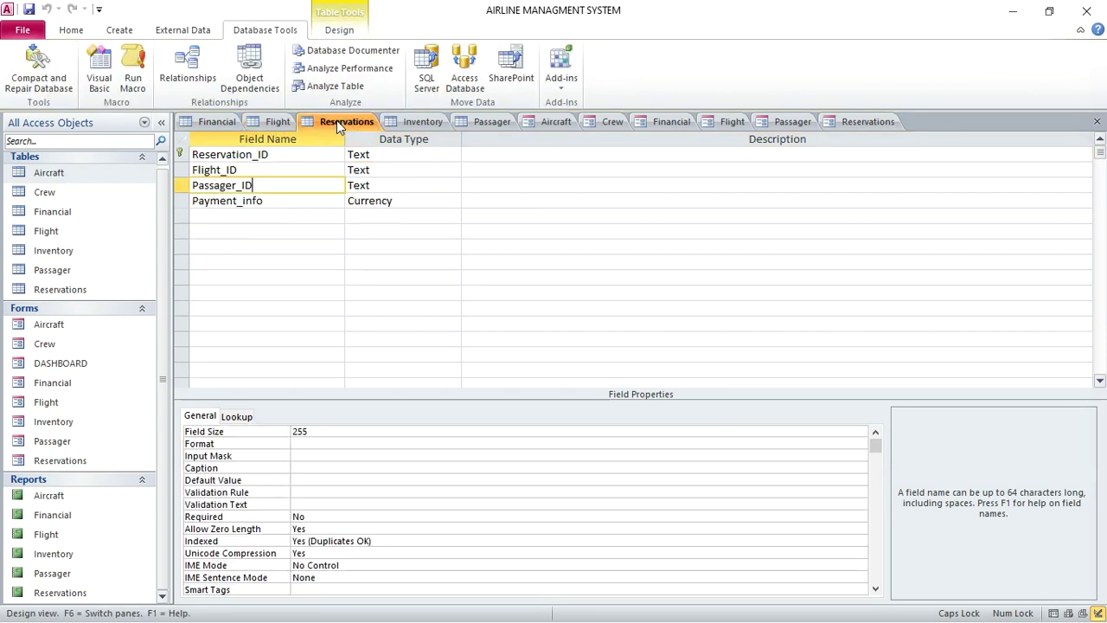
{"action": "left_click", "coordinate": [417, 123]}
{"action": "left_click", "coordinate": [490, 122]}
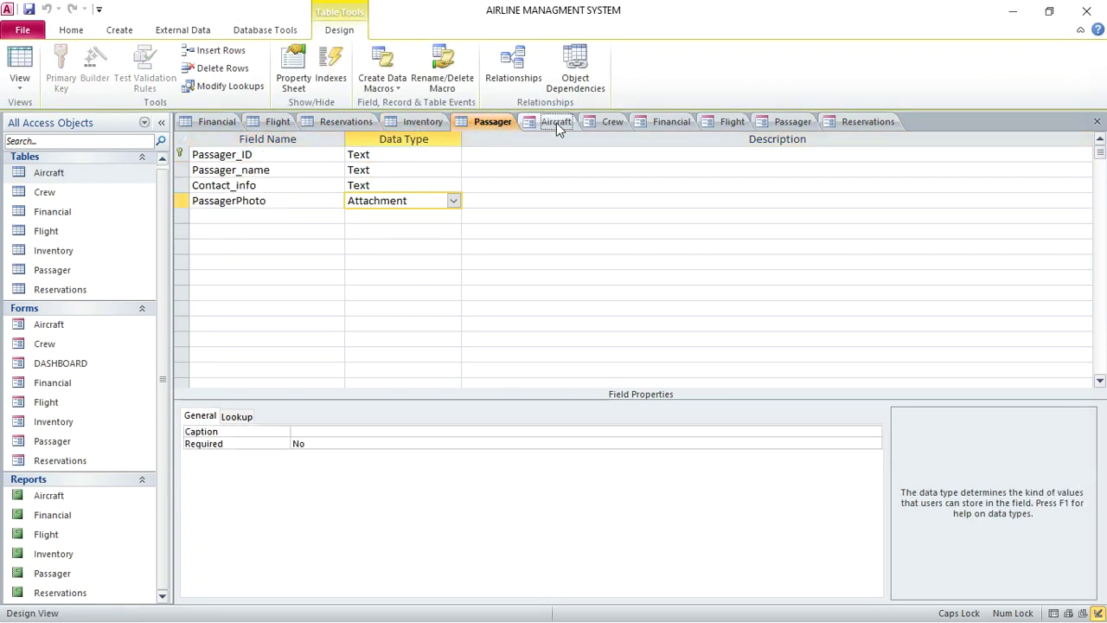
{"action": "left_click", "coordinate": [556, 123]}
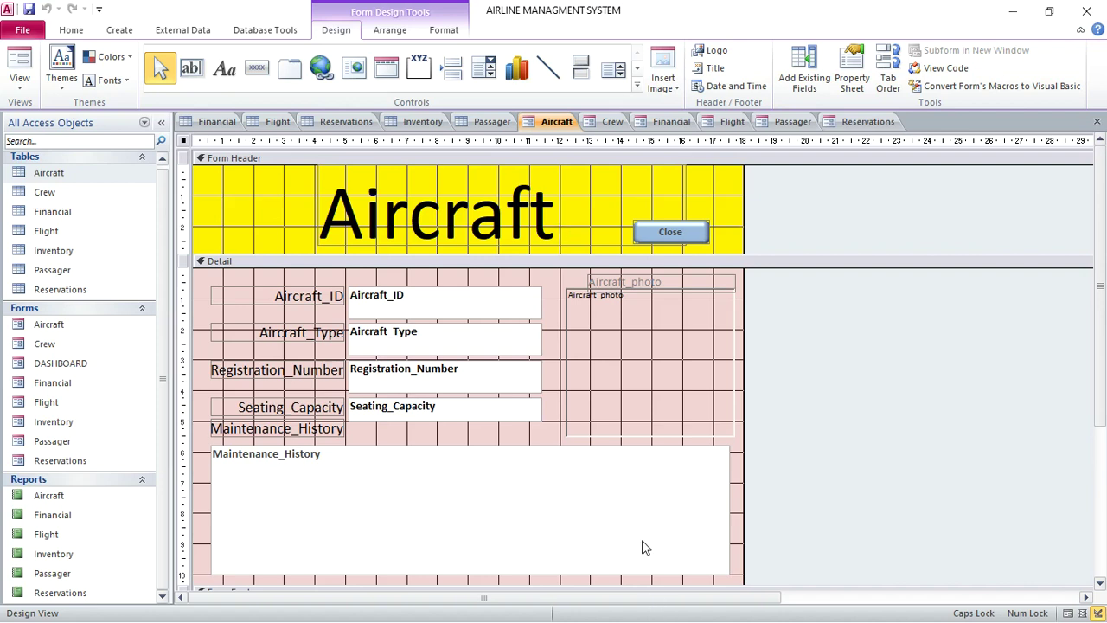
{"action": "key", "text": "super"}
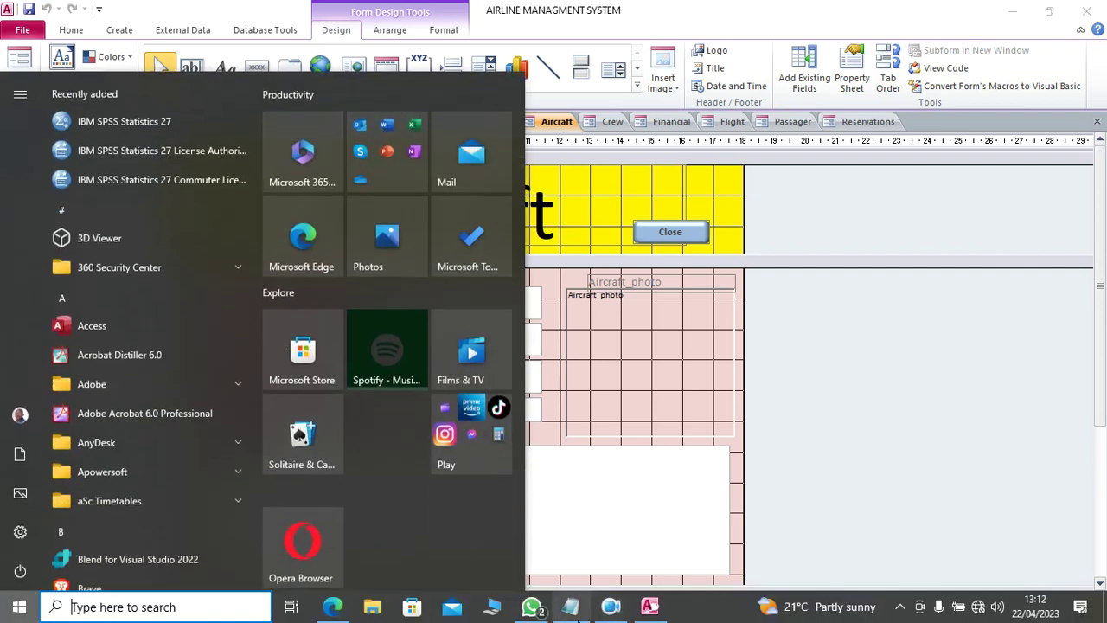